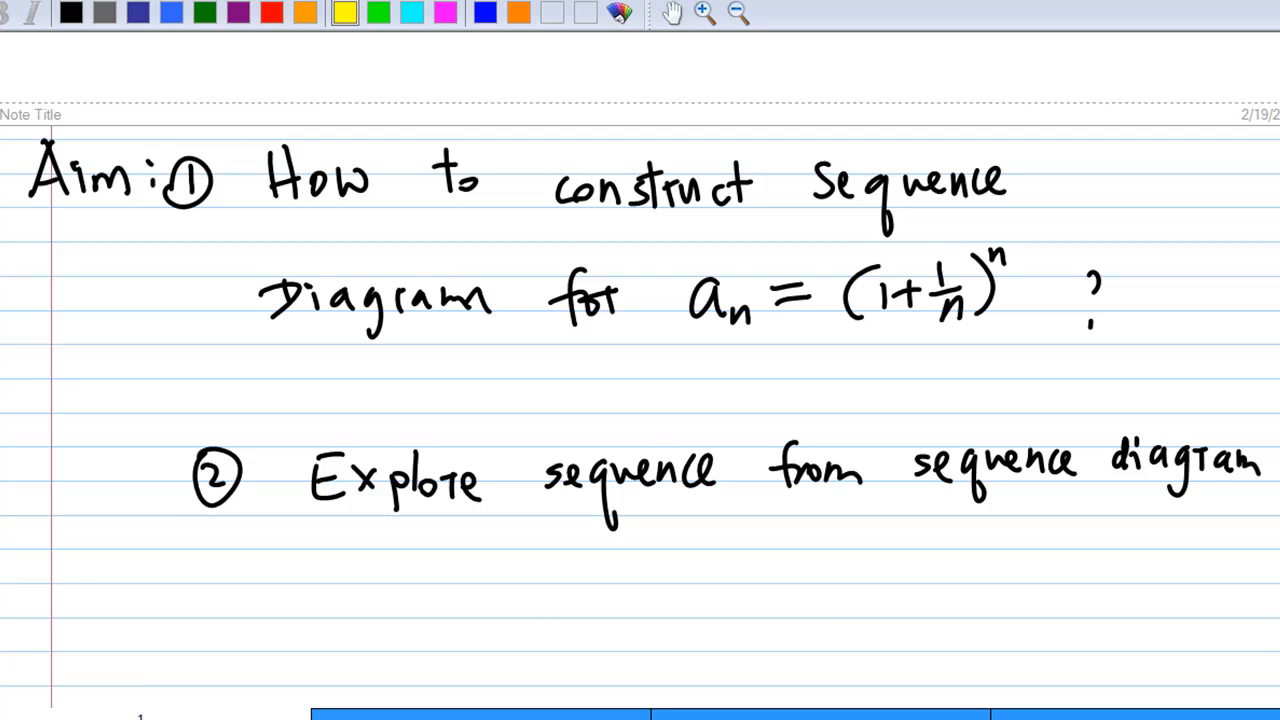
Step: Go through the notes to the sequence graph page and handwrite the inequality for n ≥ 14, |(1+1/n)^n − e|, in blue above the graph
{"action": "scroll", "coordinate": [640, 365], "scroll_direction": "down", "scroll_amount": 10}
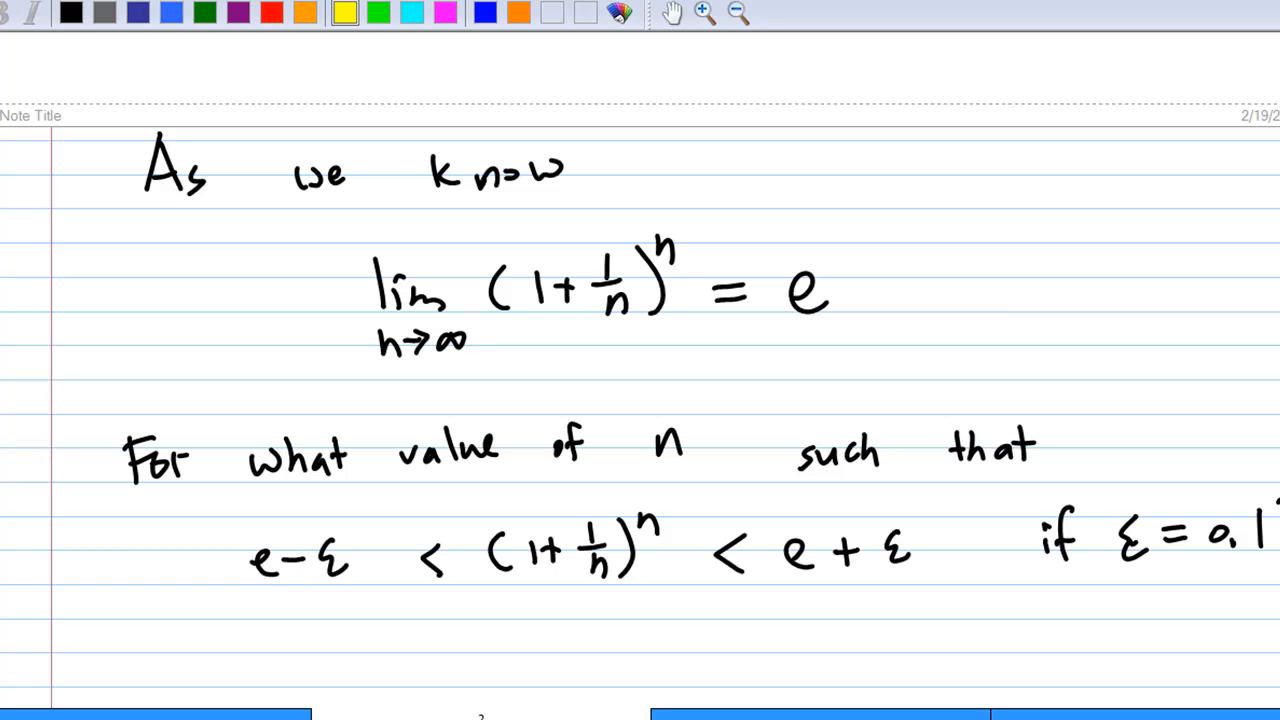
{"action": "scroll", "coordinate": [990, 595], "scroll_direction": "down", "scroll_amount": 10}
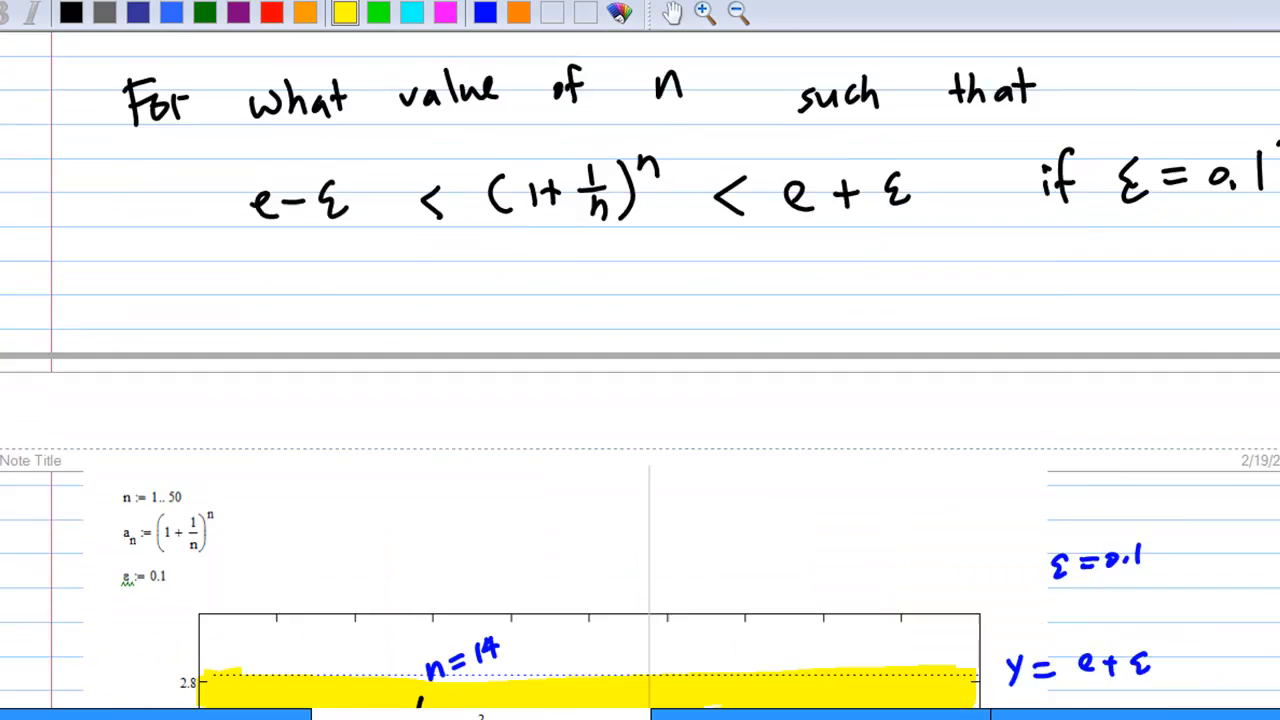
{"action": "scroll", "coordinate": [990, 595], "scroll_direction": "down", "scroll_amount": 2}
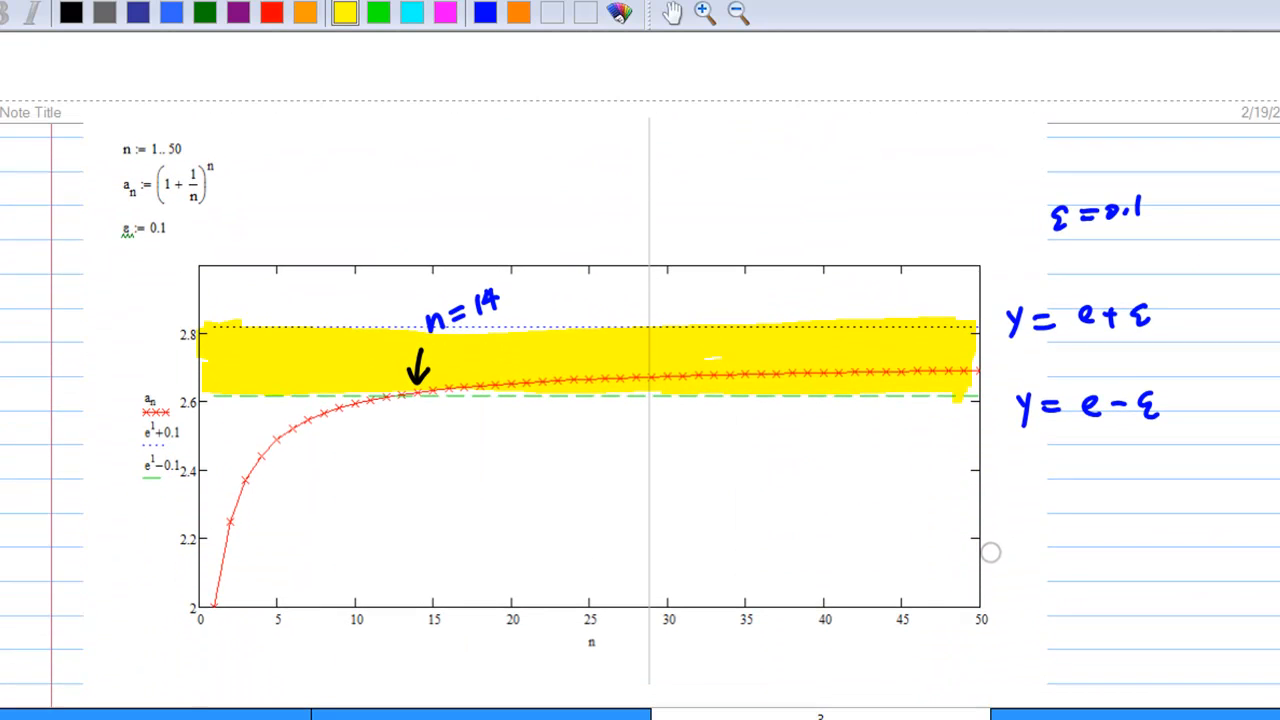
{"action": "scroll", "coordinate": [990, 542], "scroll_direction": "down", "scroll_amount": 1}
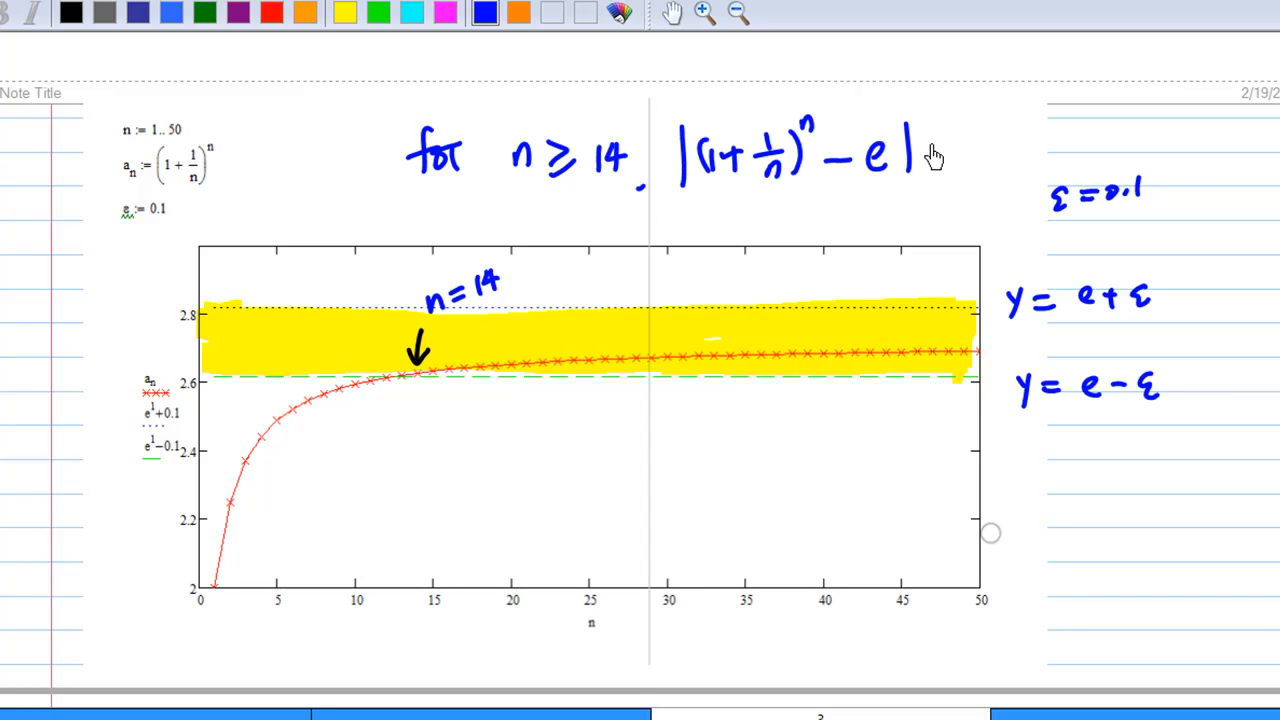
{"action": "mouse_move", "coordinate": [944, 145]}
{"action": "left_mouse_down"}
{"action": "mouse_move", "coordinate": [946, 170]}
{"action": "mouse_move", "coordinate": [990, 160]}
{"action": "left_mouse_up"}
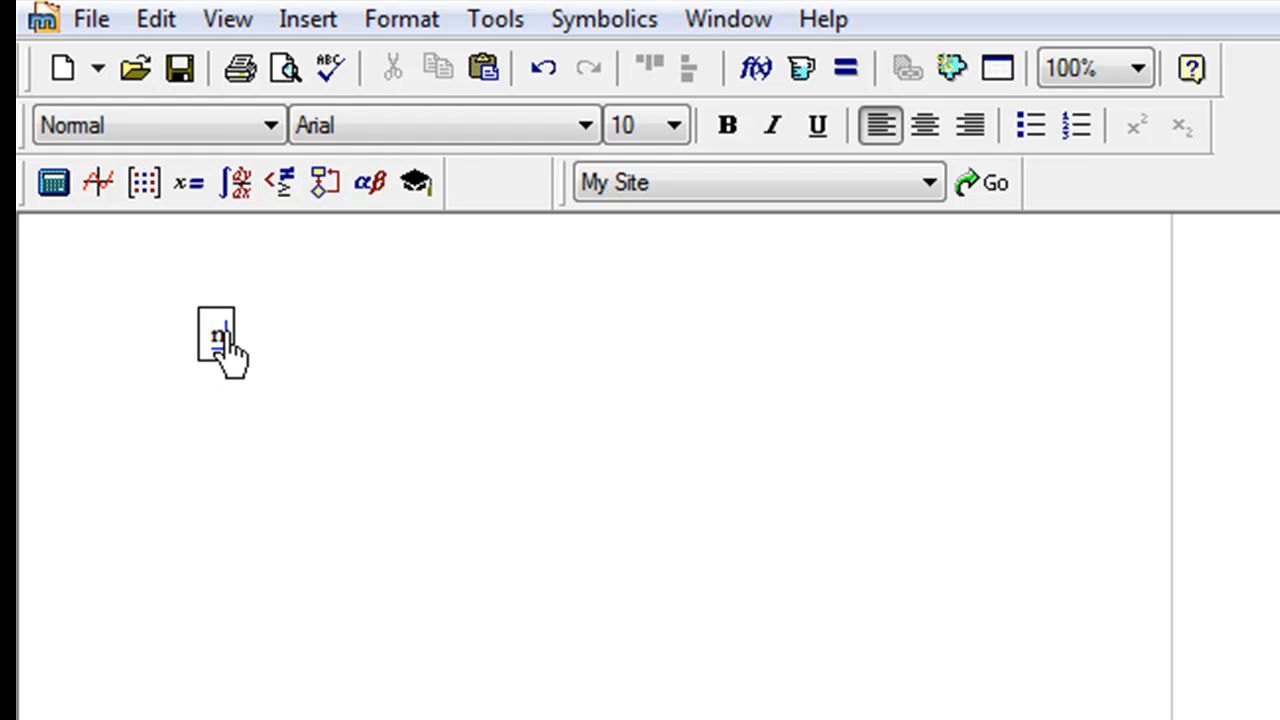
Step: In the blank Mathcad worksheet, define the range variable n := 1..50
{"action": "type", "text": "n:="}
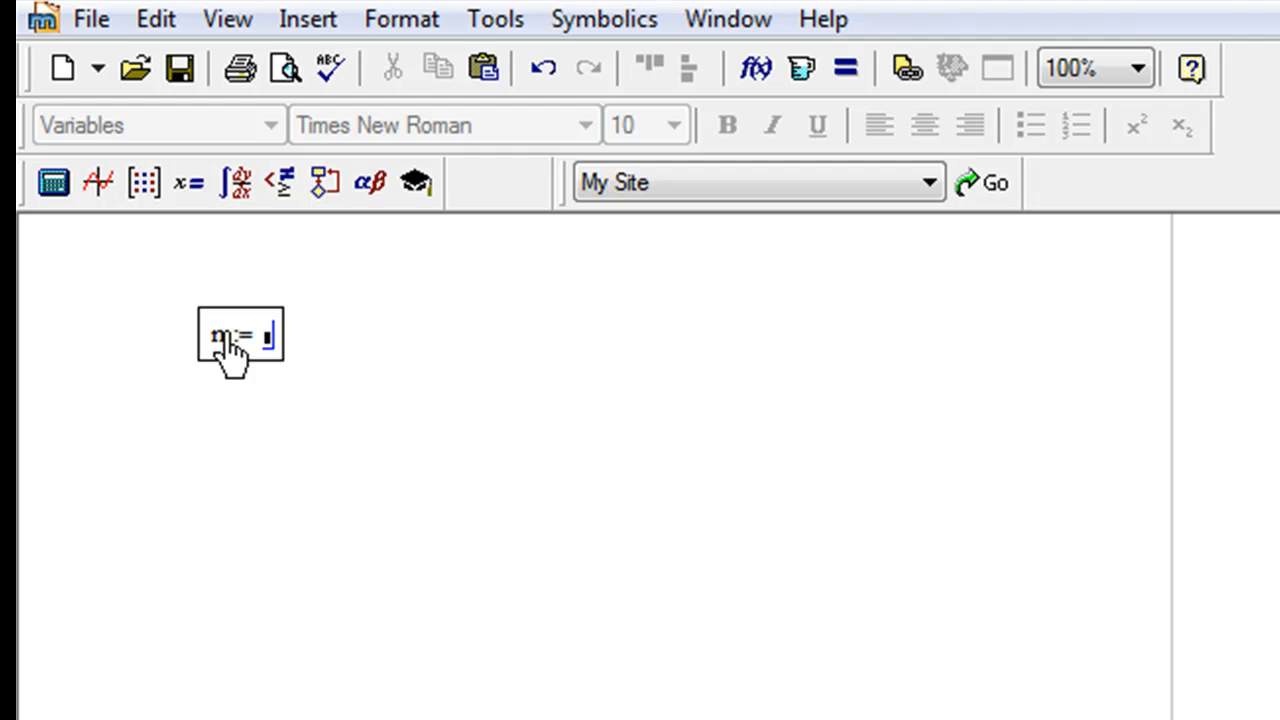
{"action": "type", "text": "1"}
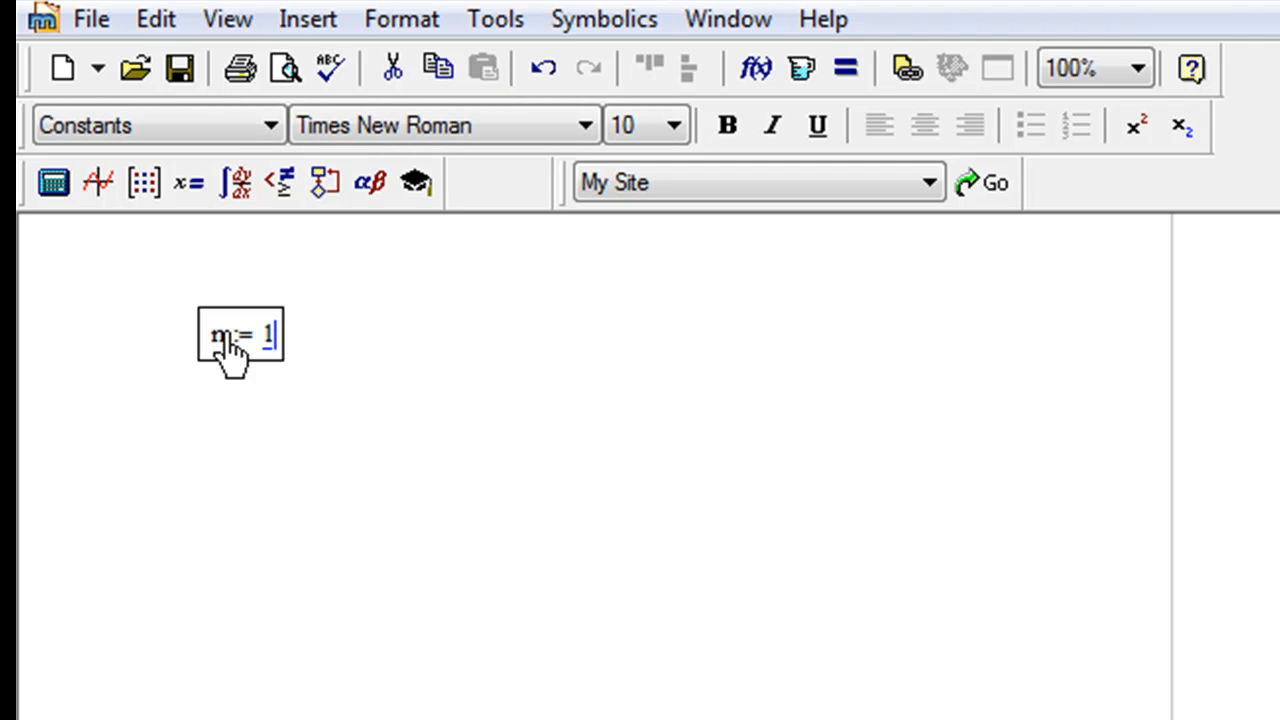
{"action": "type", "text": ";"}
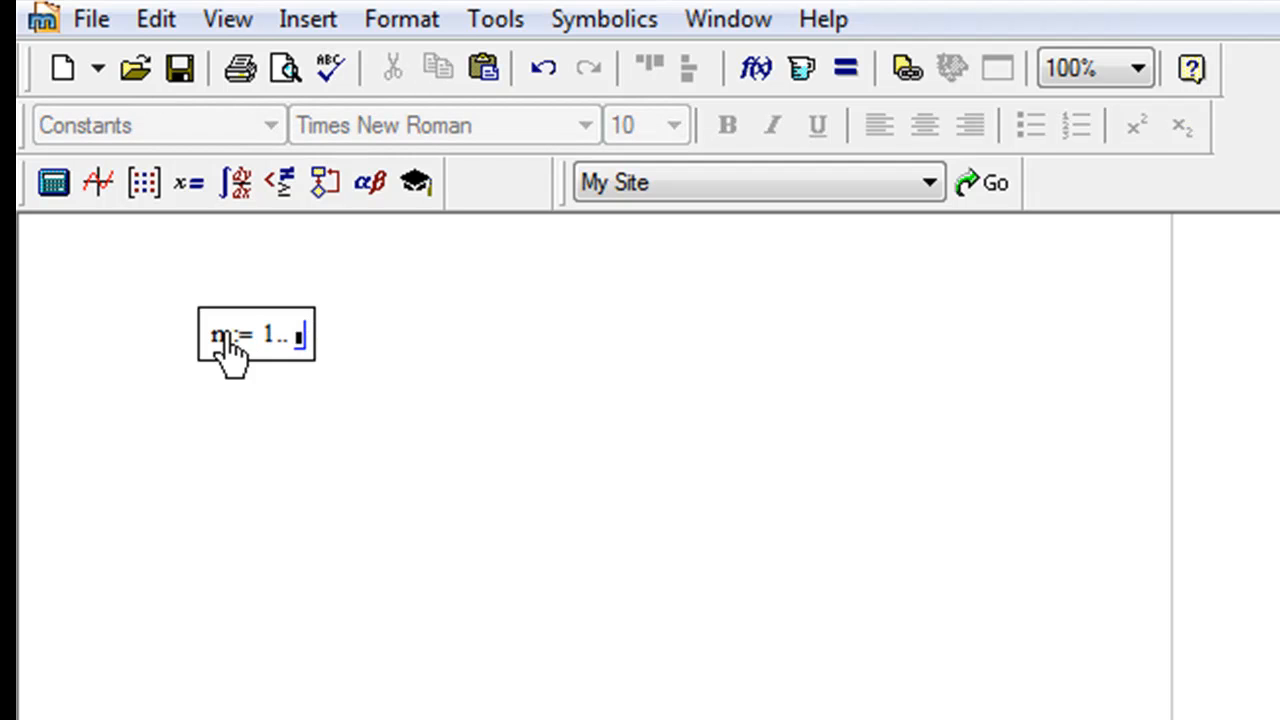
{"action": "type", "text": "50"}
{"action": "left_click", "coordinate": [790, 387]}
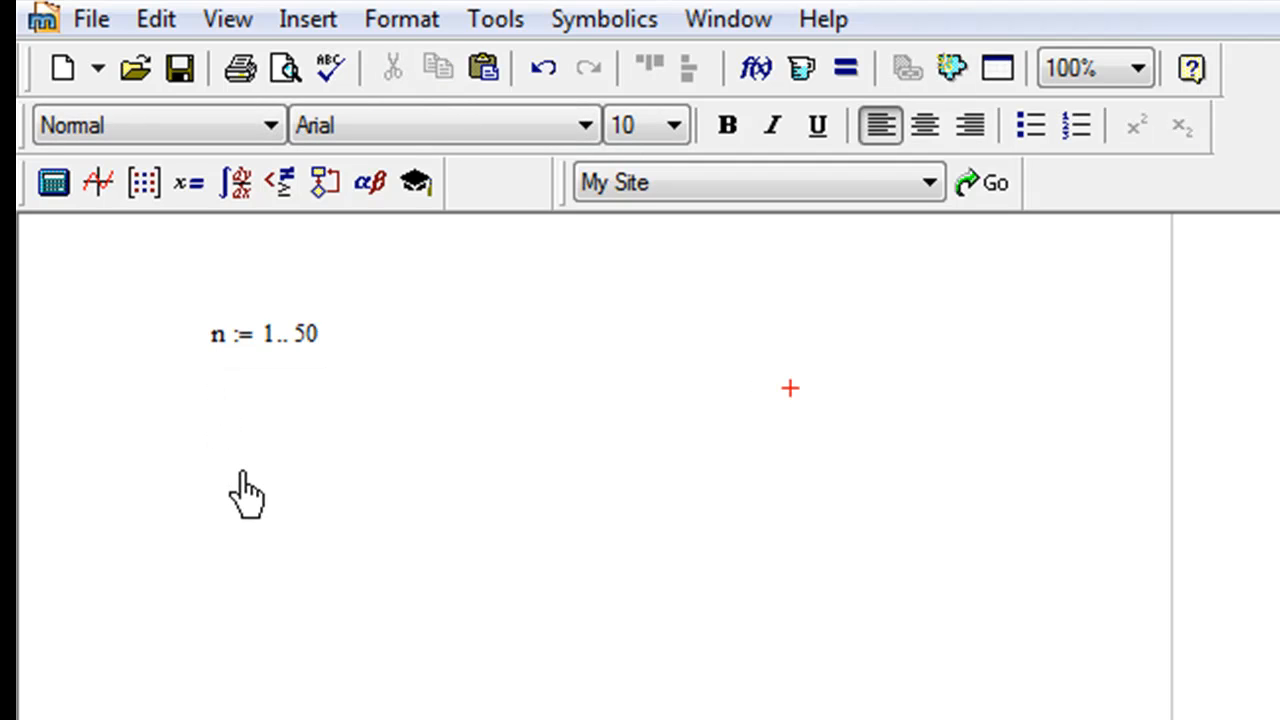
Step: Start an assignment for a with subscript n just below the range definition
{"action": "left_click", "coordinate": [207, 405]}
{"action": "type", "text": "a"}
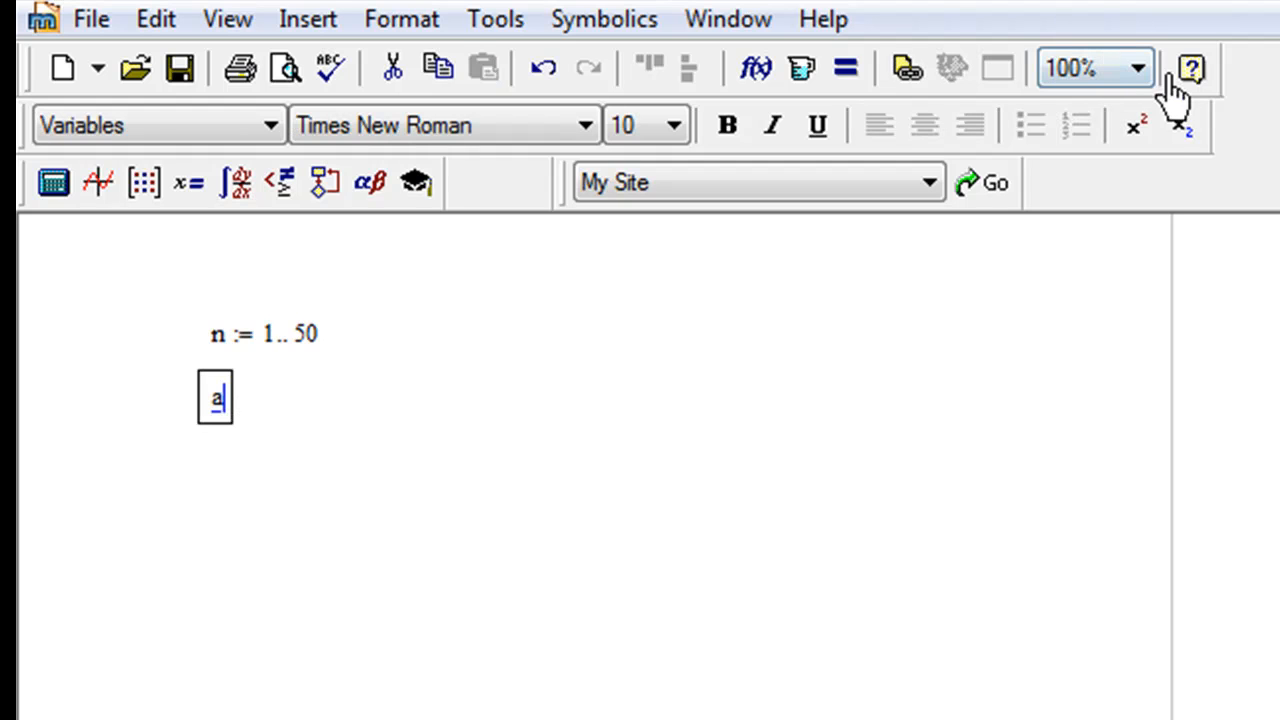
{"action": "left_click", "coordinate": [1182, 126]}
{"action": "type", "text": "n"}
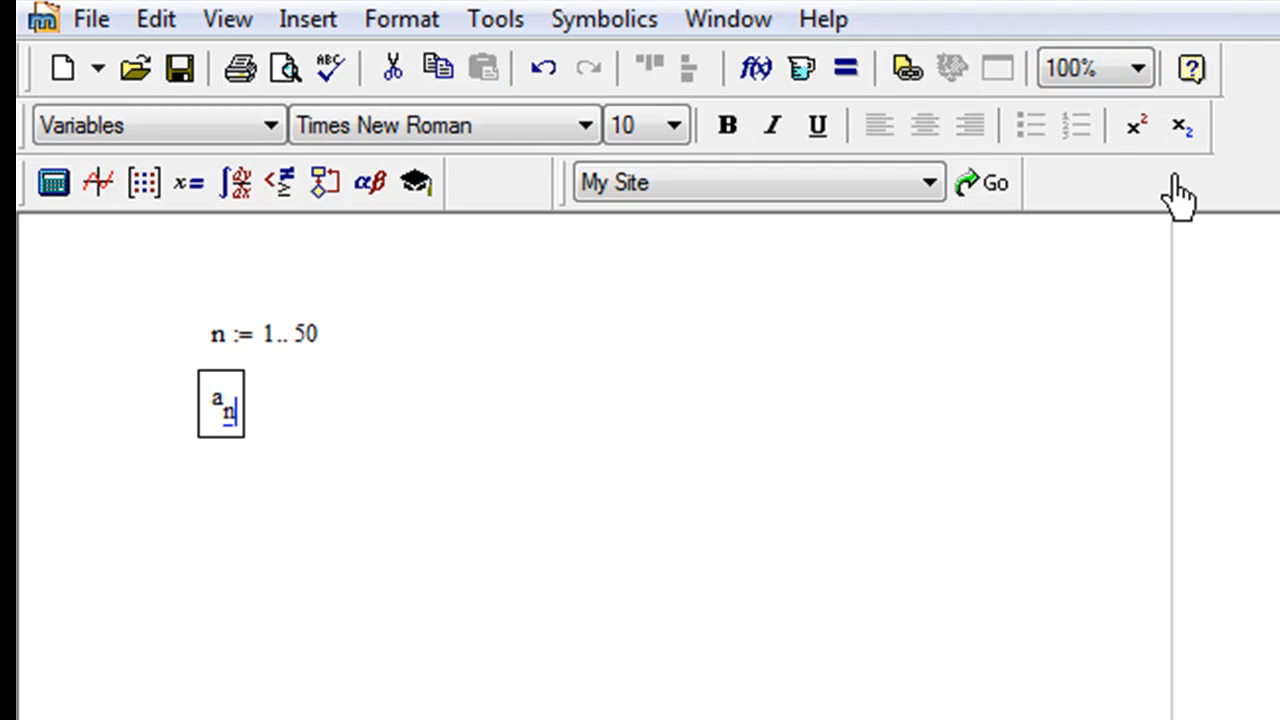
{"action": "key", "text": "space"}
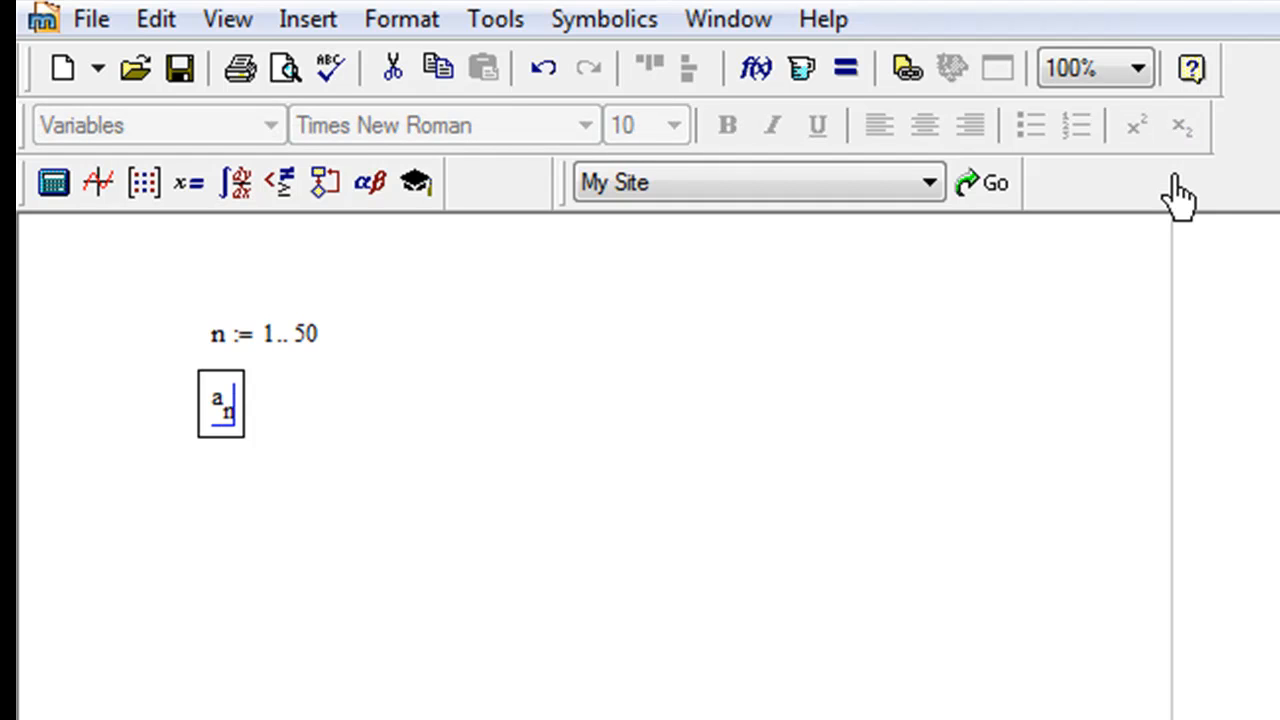
{"action": "type", "text": ":= "}
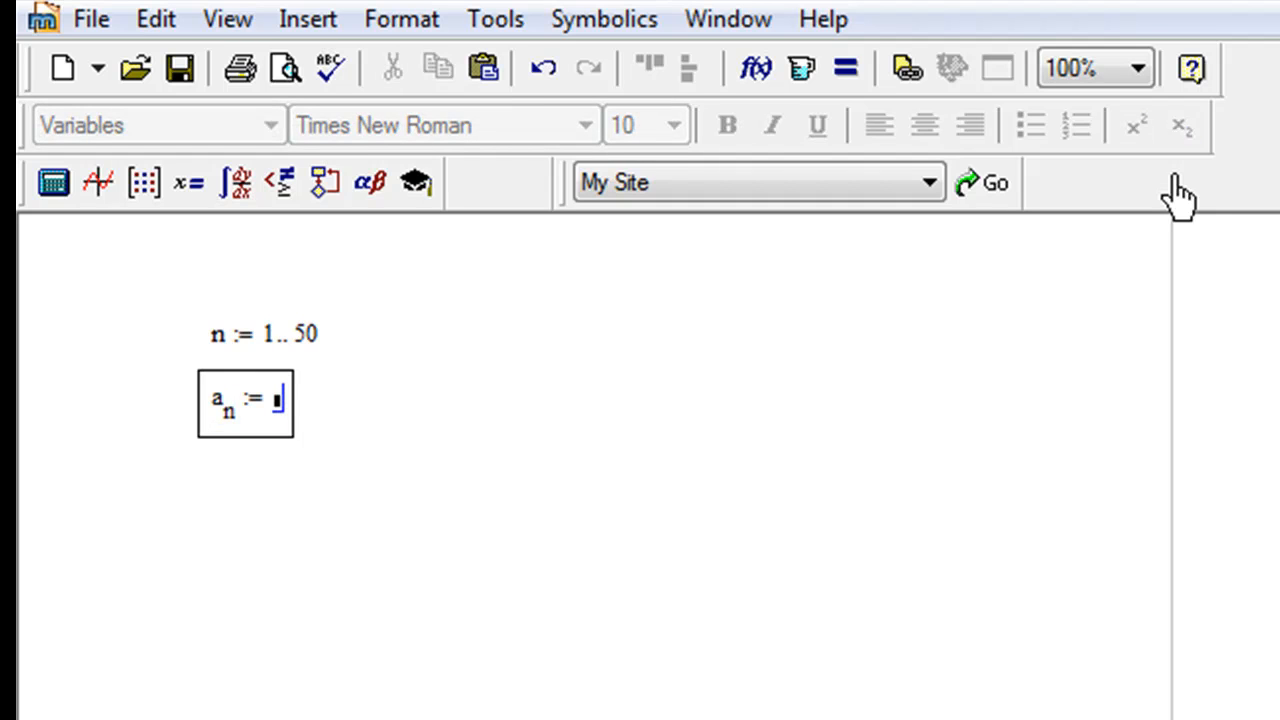
{"action": "type", "text": "("}
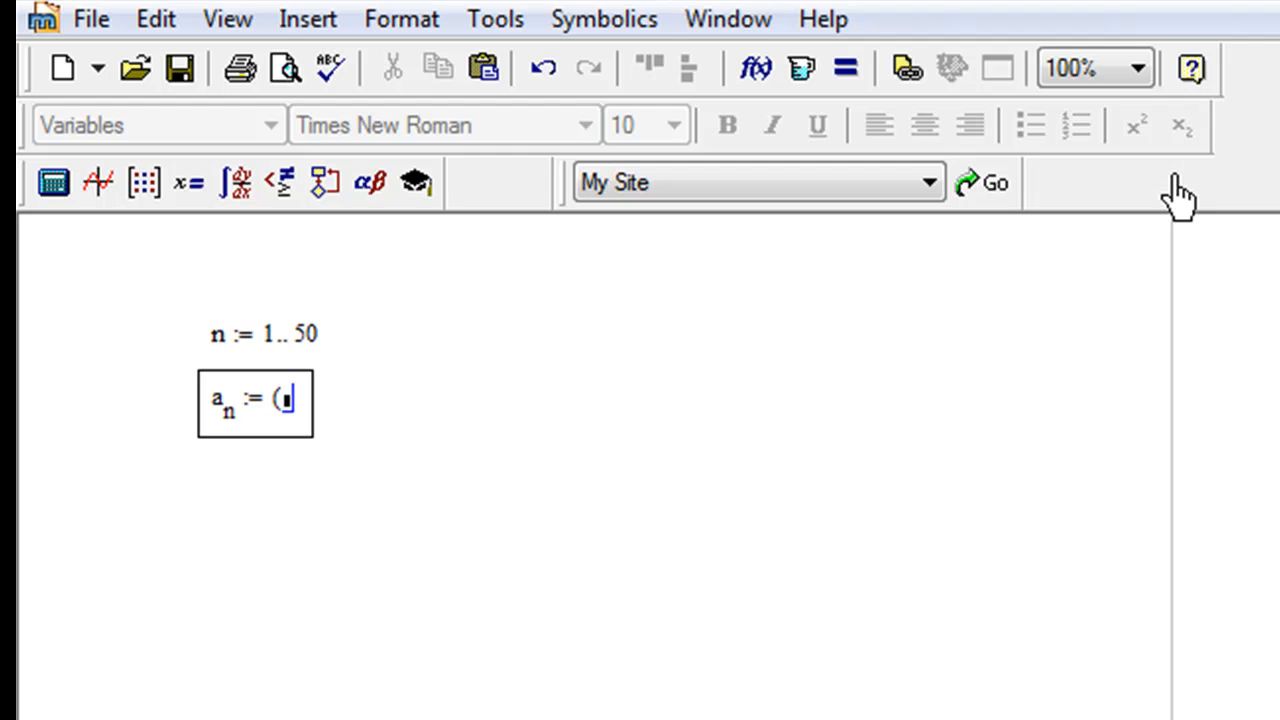
{"action": "type", "text": "1 + "}
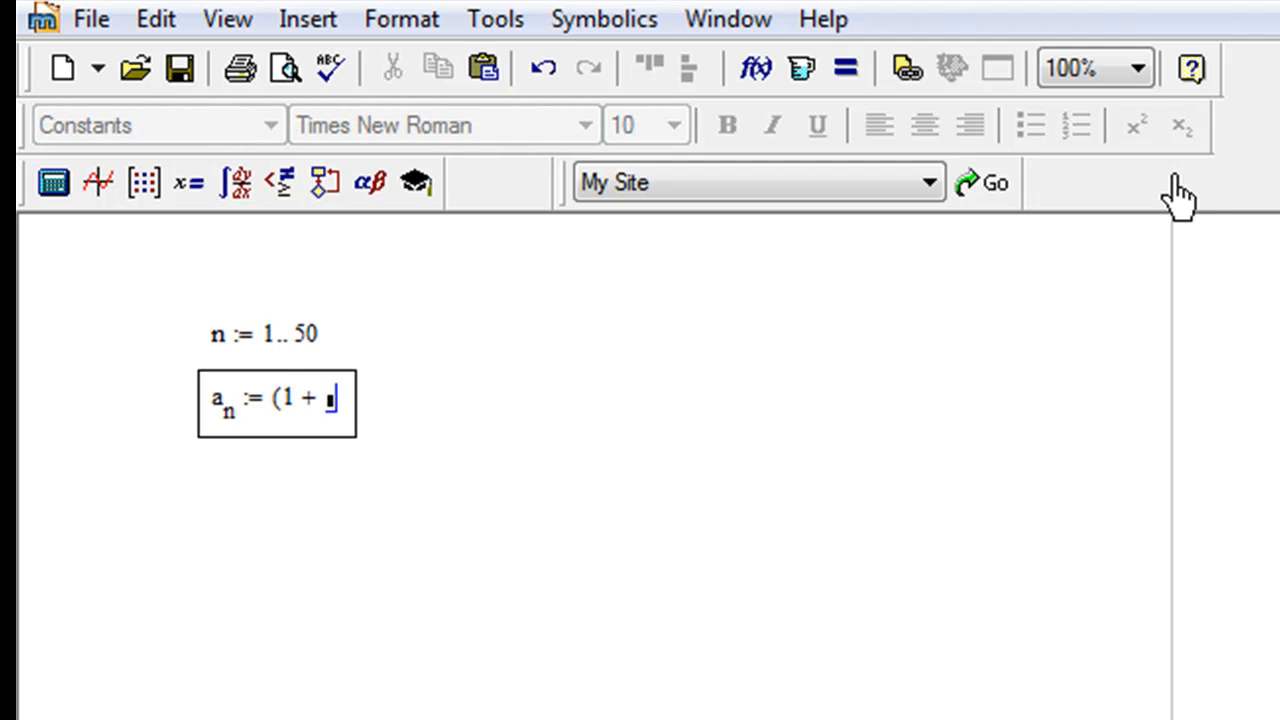
{"action": "type", "text": "1/n"}
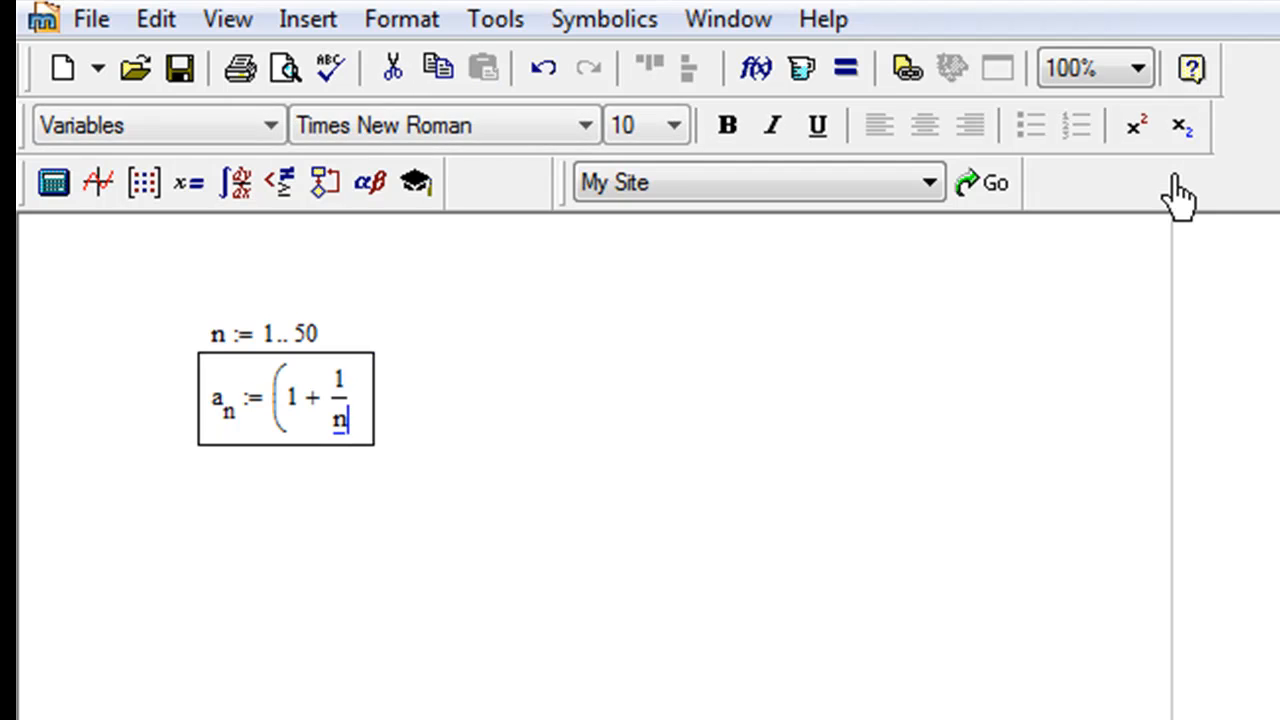
Step: Complete the sequence definition with the expression (1 + 1/n) raised to the power n
{"action": "key", "text": "space"}
{"action": "key", "text": "space"}
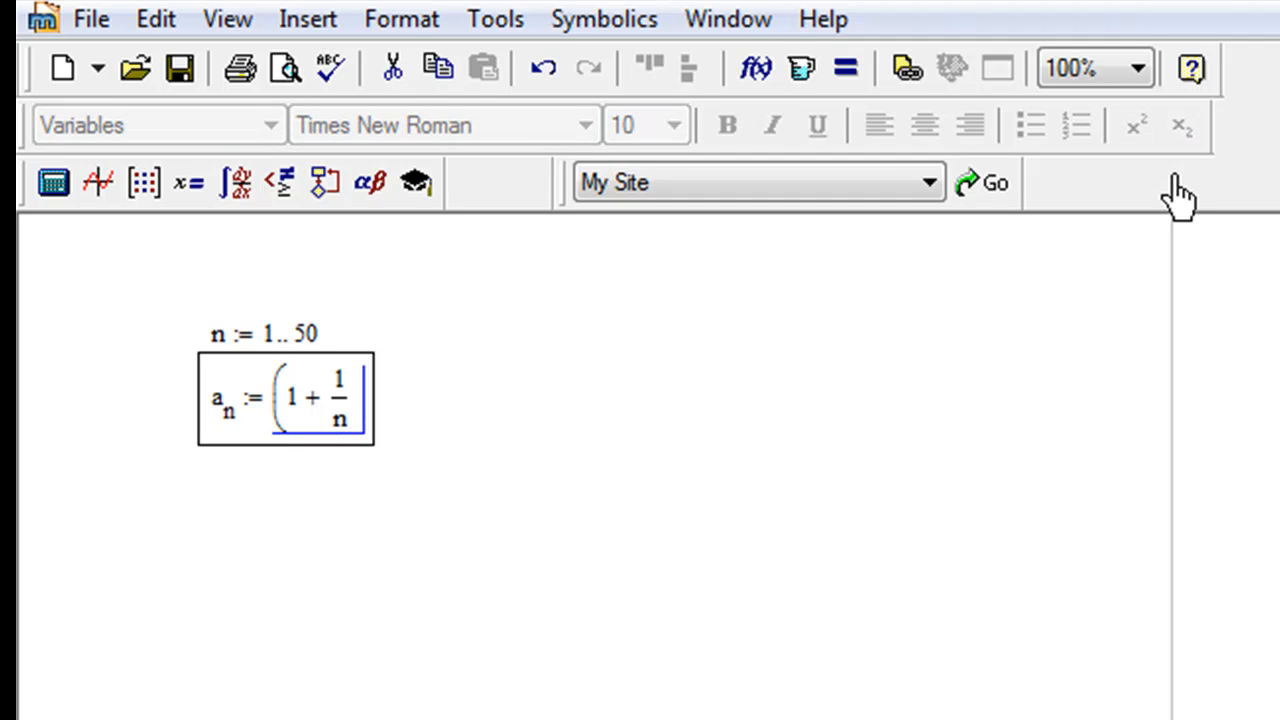
{"action": "type", "text": ")^"}
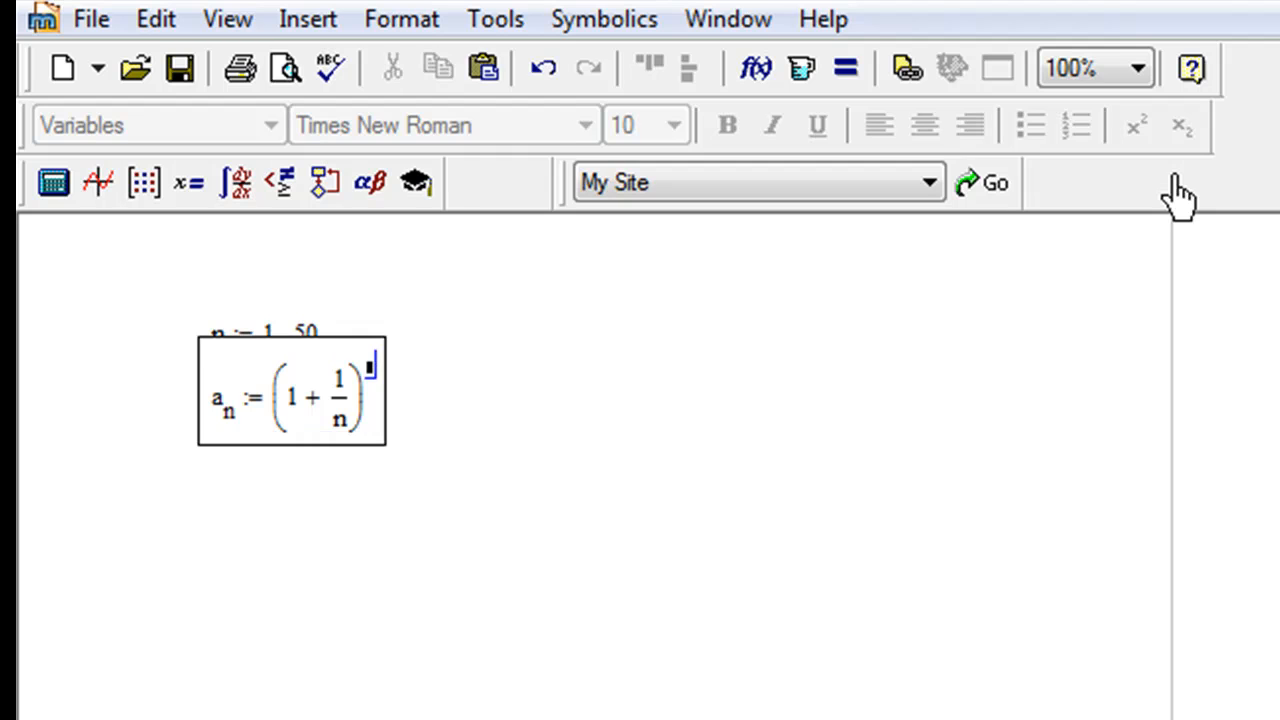
{"action": "type", "text": "n"}
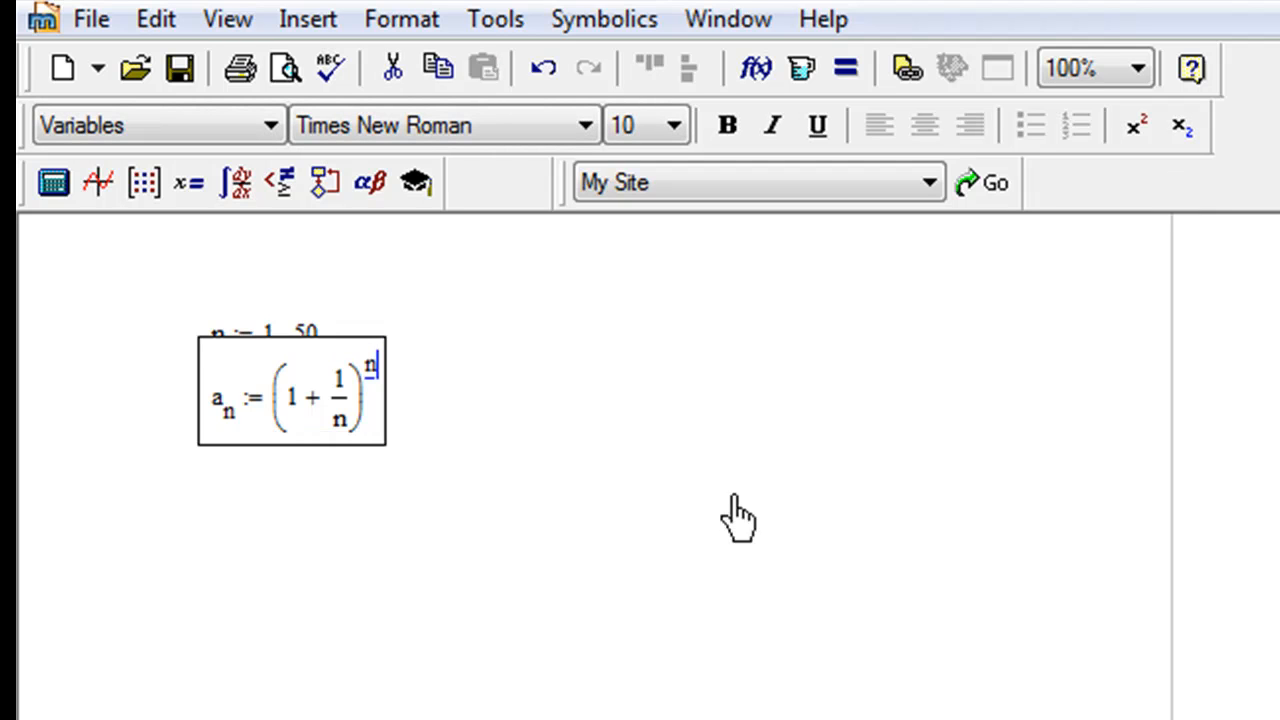
{"action": "left_click", "coordinate": [710, 465]}
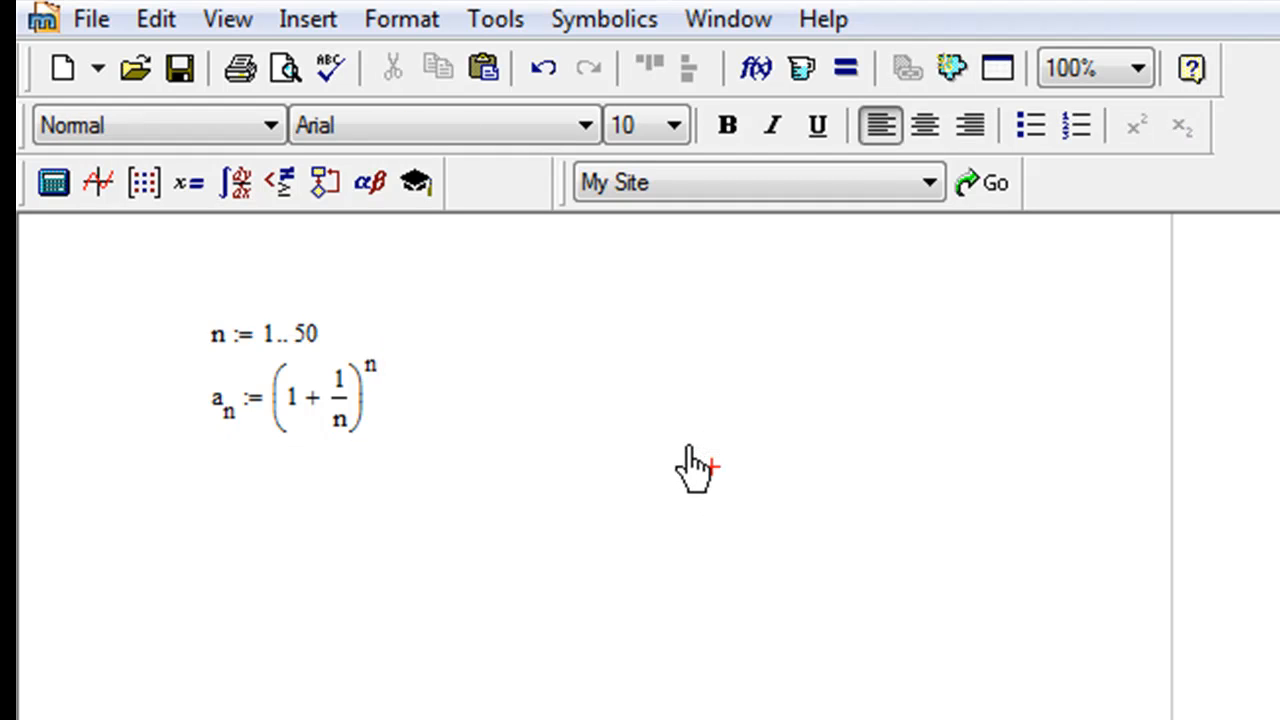
Step: Define the Greek variable ε := 0.1 below the sequence formula
{"action": "left_click", "coordinate": [216, 483]}
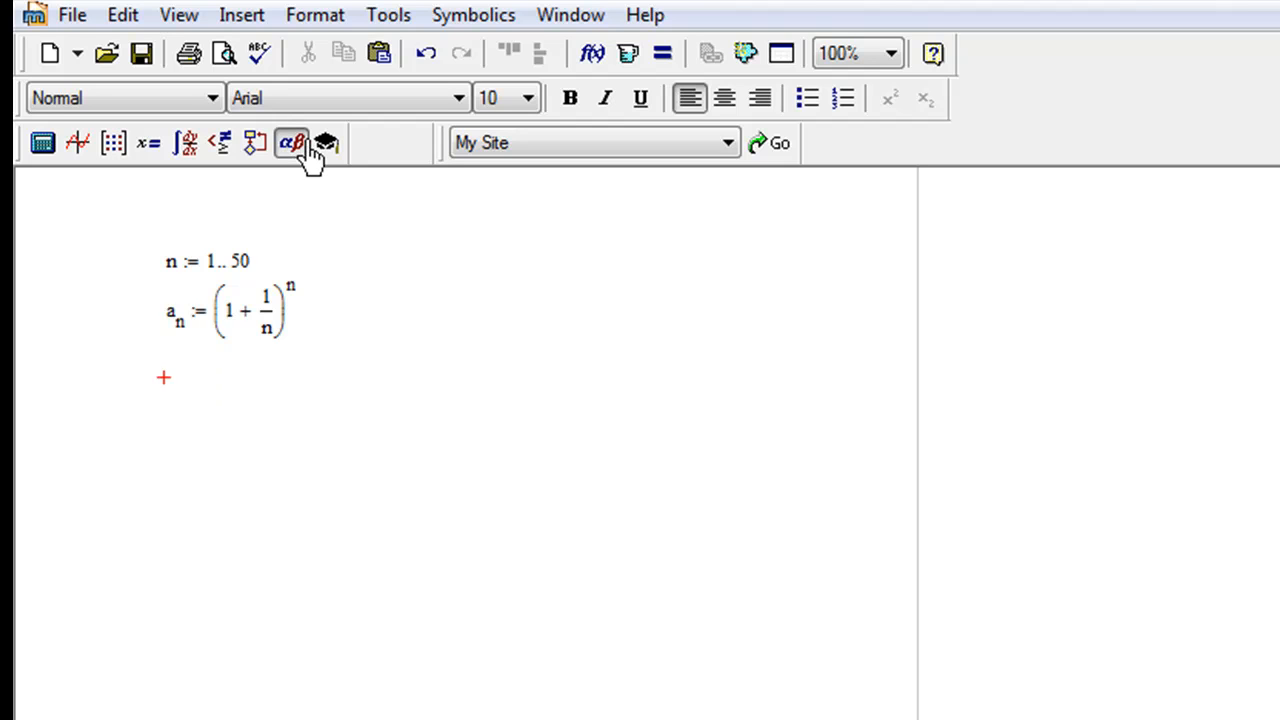
{"action": "left_click_drag", "start_coordinate": [1279, 245], "coordinate": [1097, 237]}
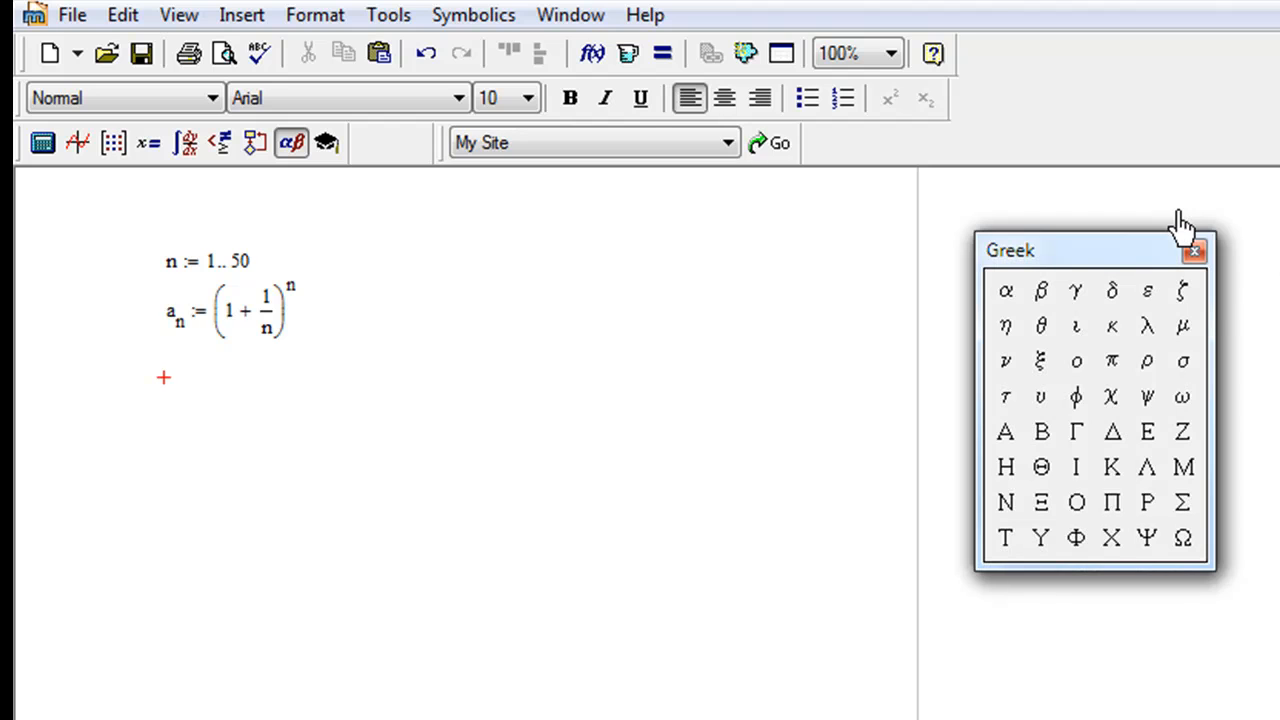
{"action": "left_click", "coordinate": [1148, 292]}
{"action": "type", "text": ":= "}
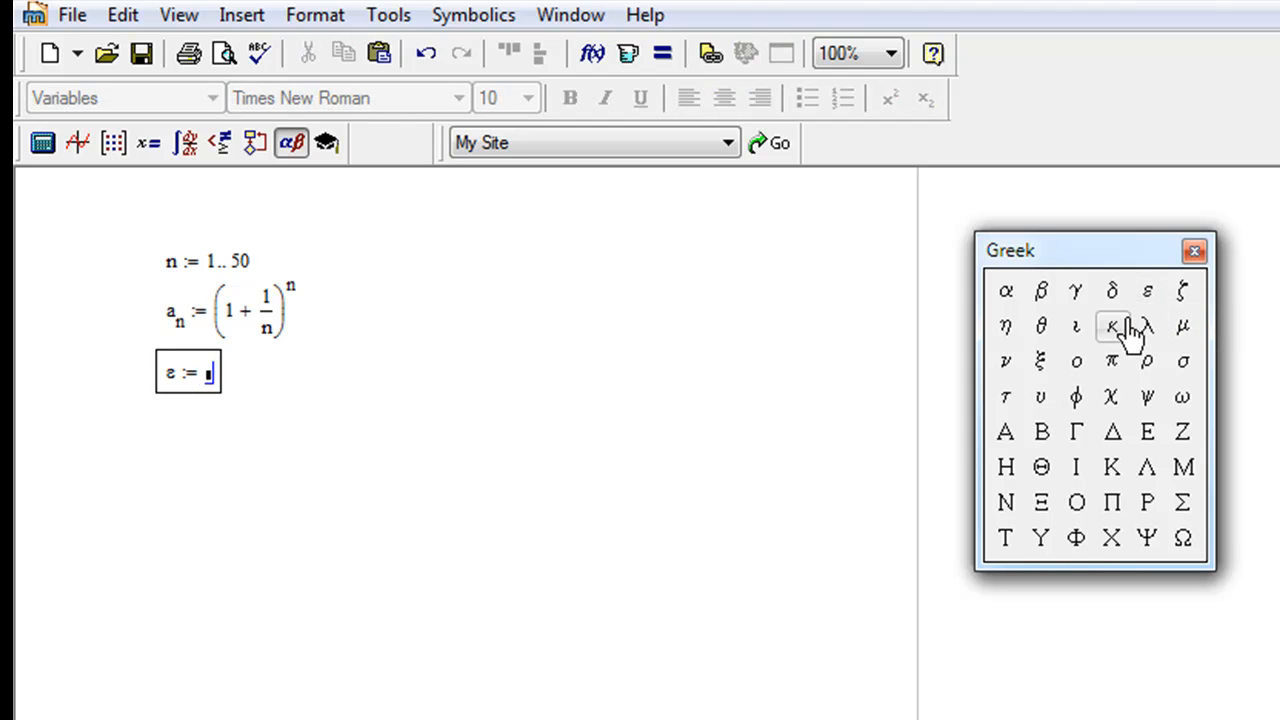
{"action": "type", "text": "0.1"}
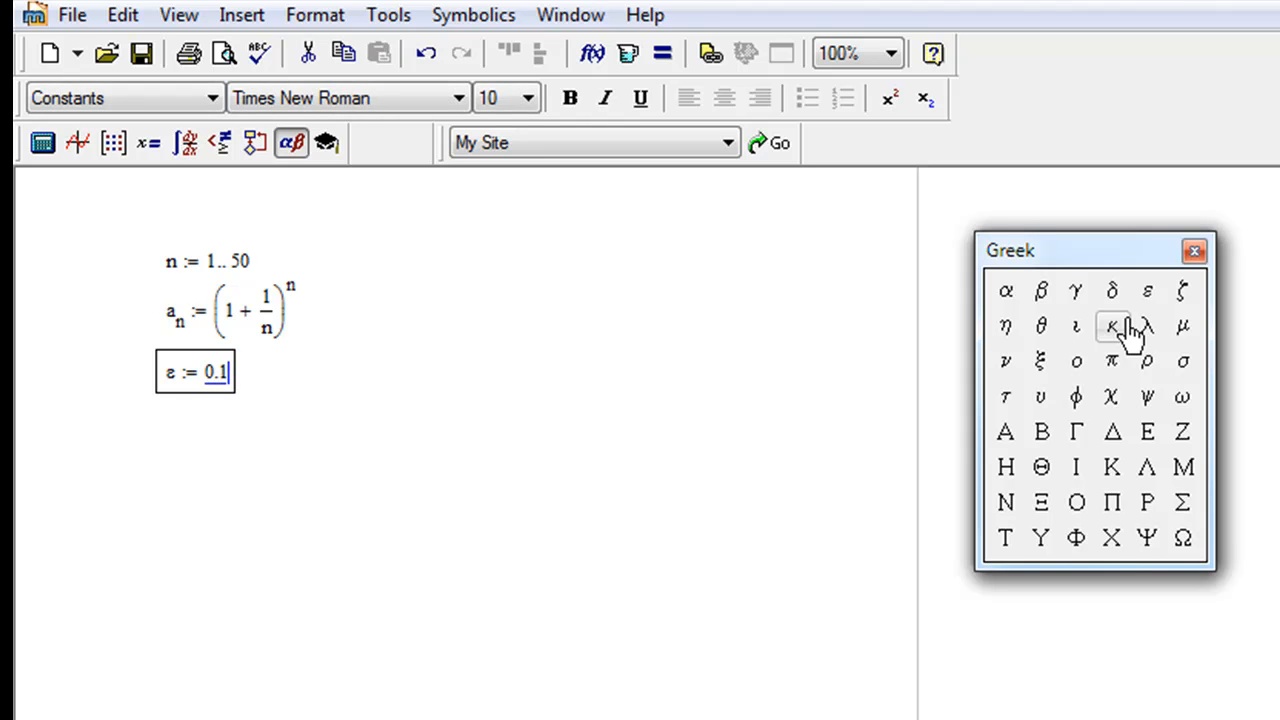
{"action": "key", "text": "Return"}
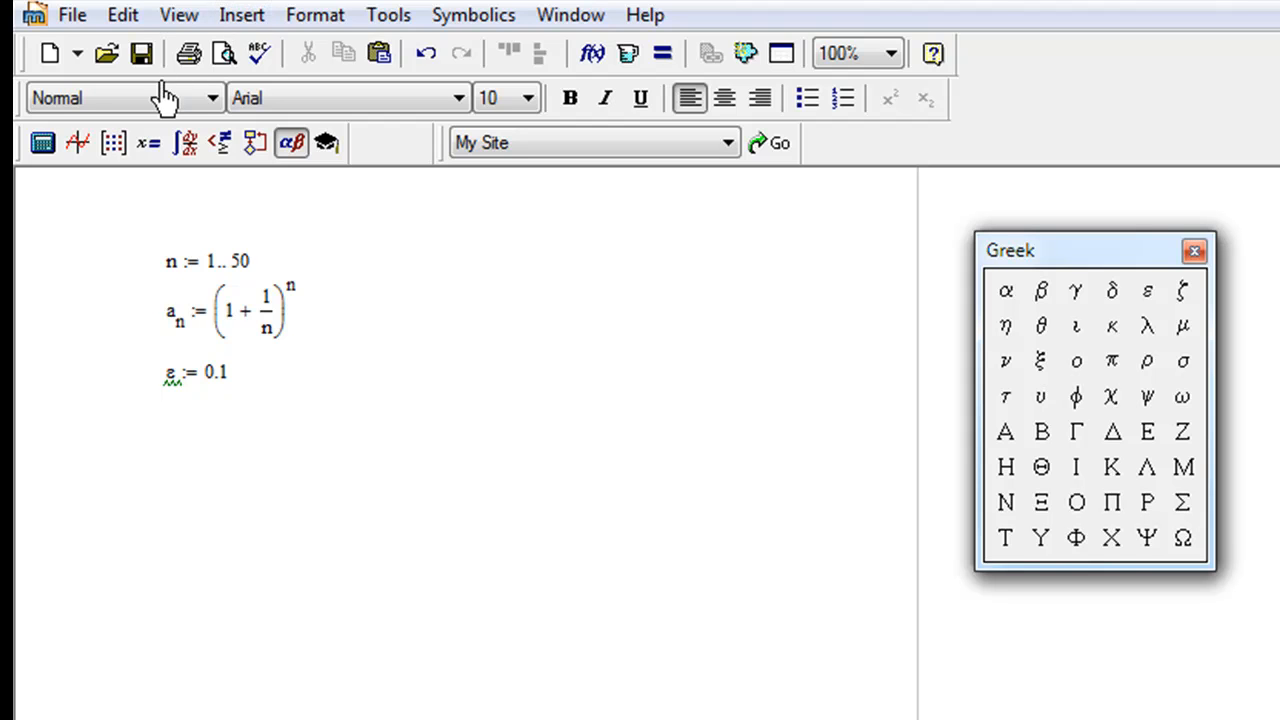
Step: Insert an X-Y plot below the ε definition with a subscript n as its vertical-axis expression
{"action": "left_click", "coordinate": [245, 18]}
{"action": "mouse_move", "coordinate": [262, 52]}
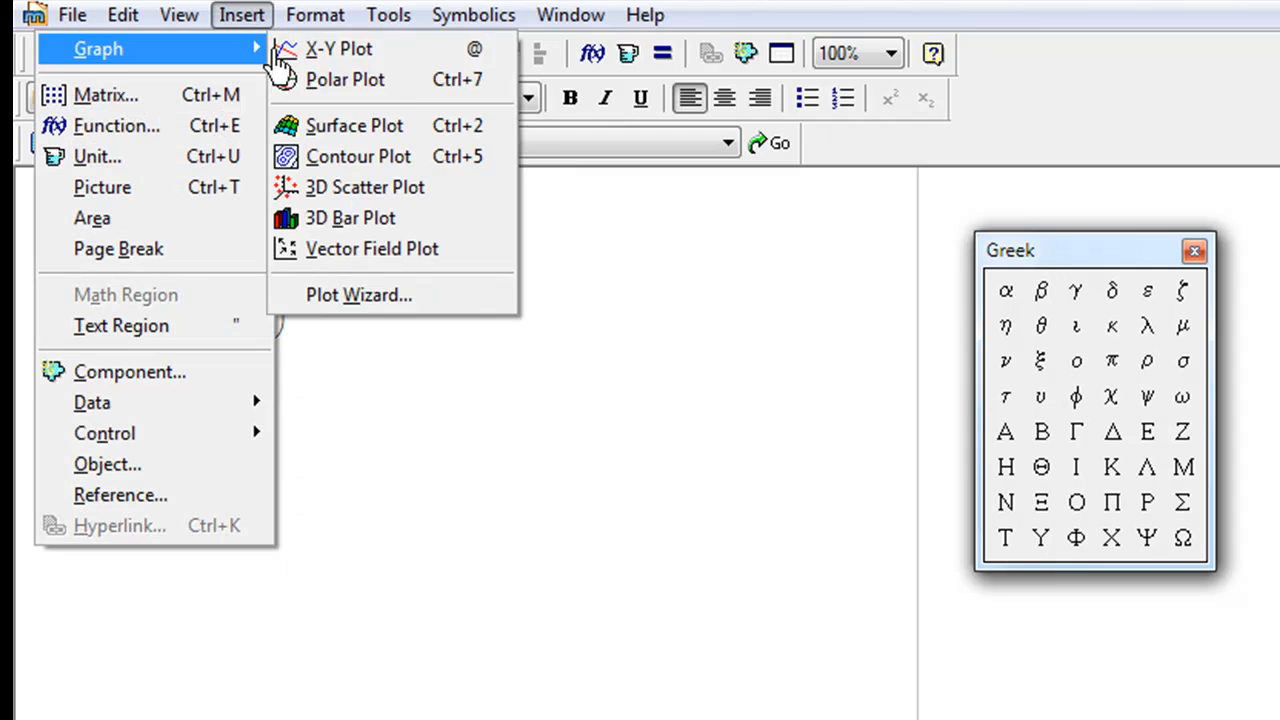
{"action": "left_click", "coordinate": [368, 51]}
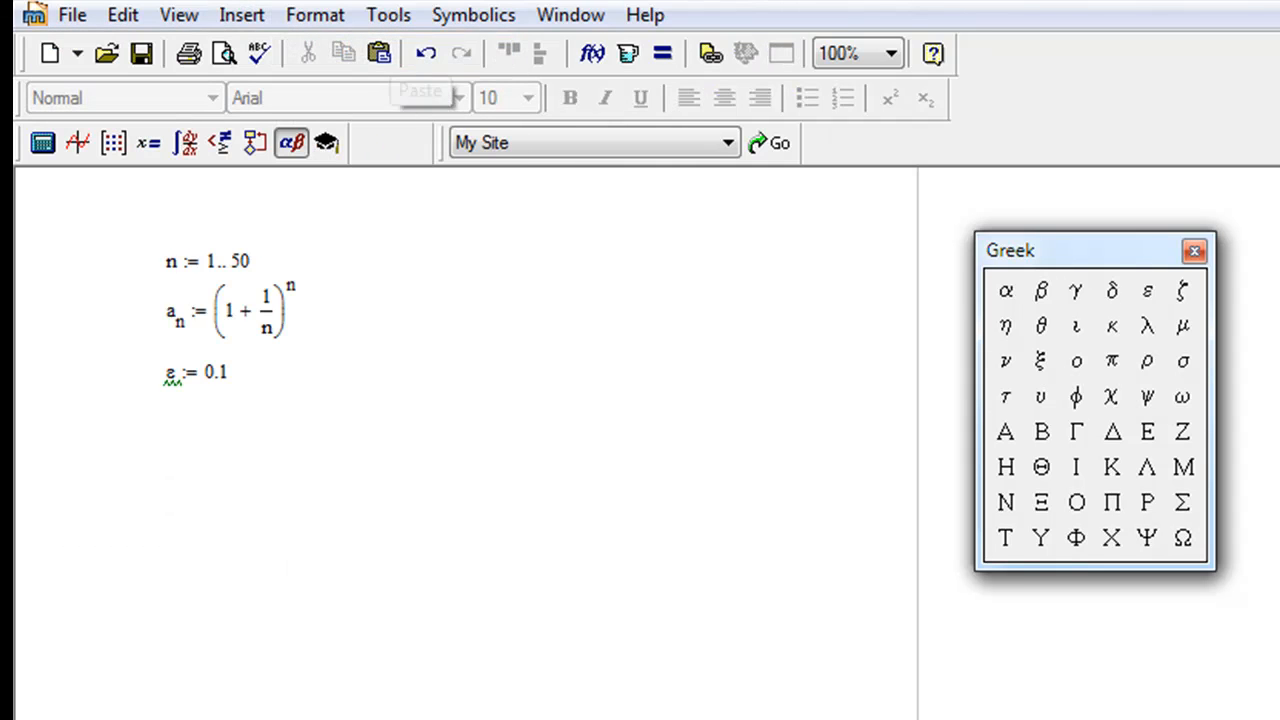
{"action": "left_click", "coordinate": [203, 561]}
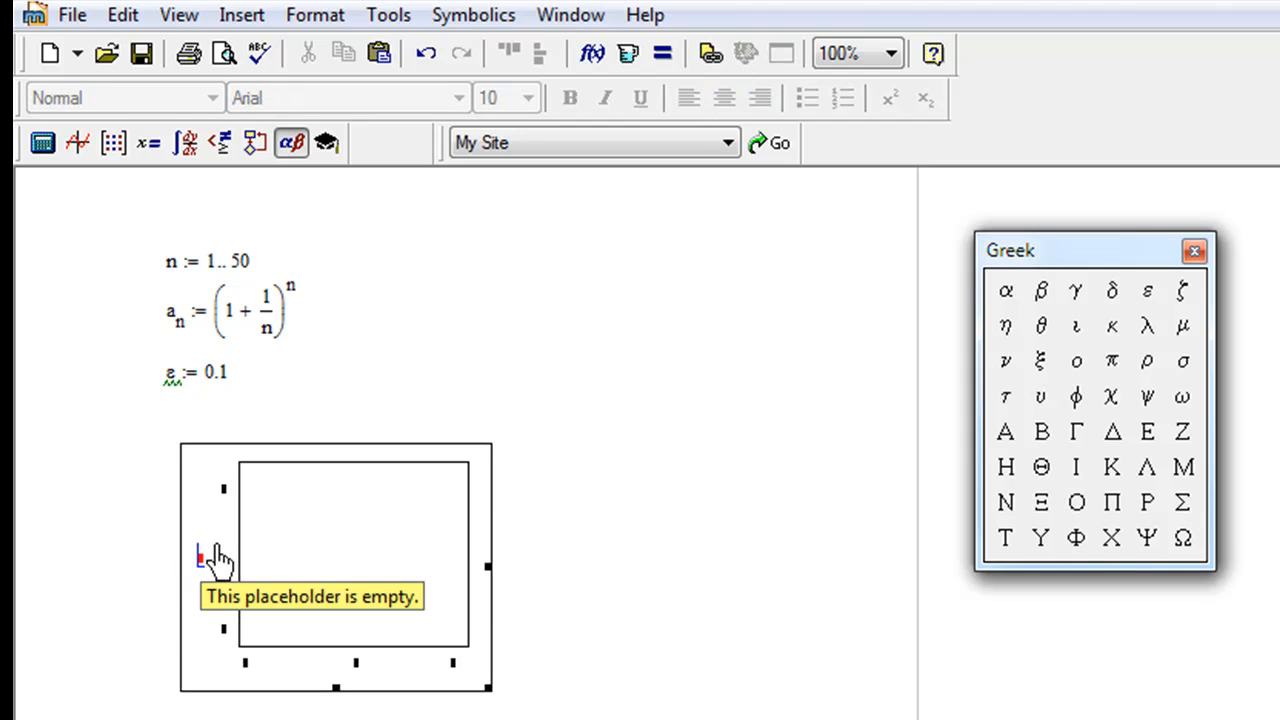
{"action": "type", "text": "a"}
{"action": "type", "text": "["}
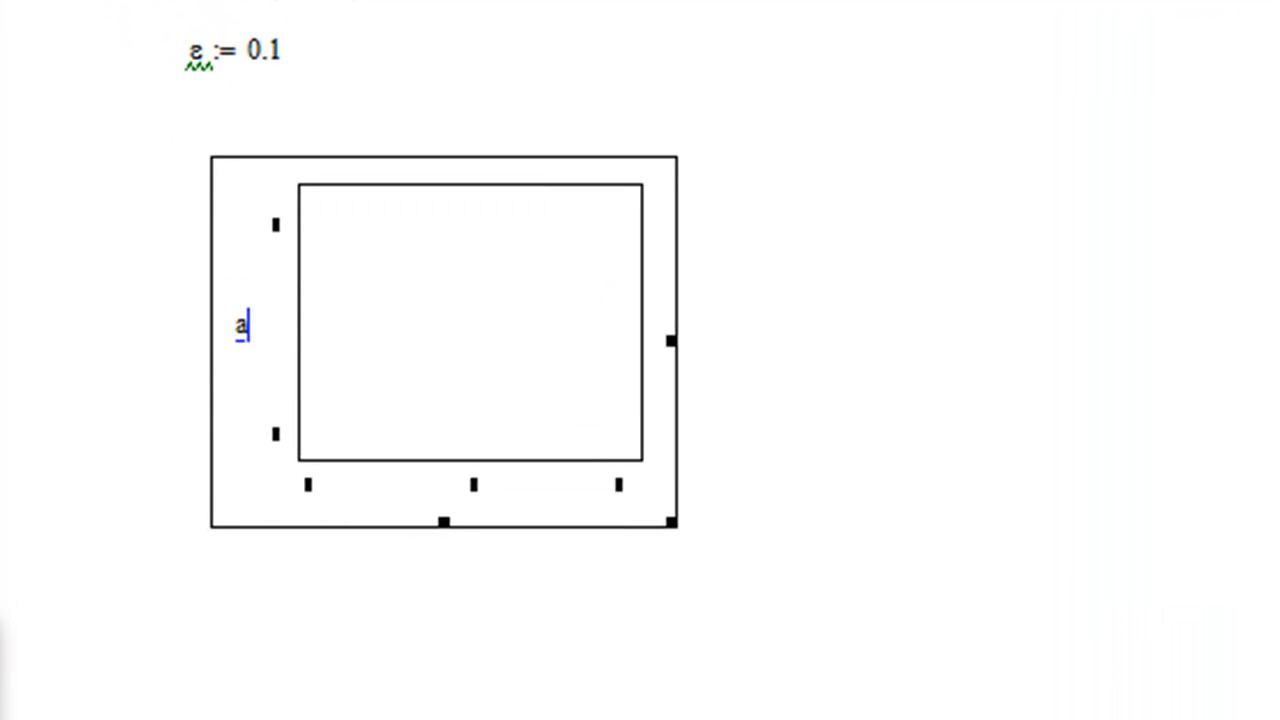
{"action": "type", "text": "n"}
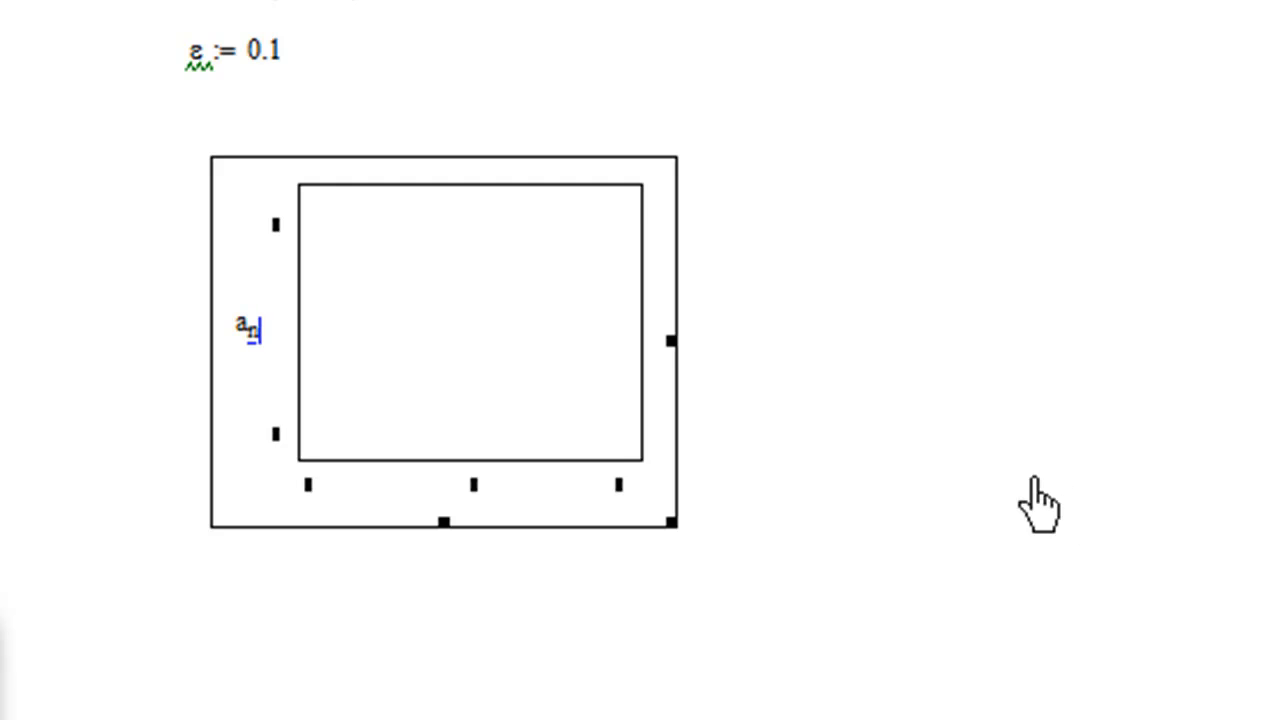
Step: Set n as the plot's horizontal-axis variable and draw the curve
{"action": "left_click", "coordinate": [1086, 483]}
{"action": "left_click", "coordinate": [518, 482]}
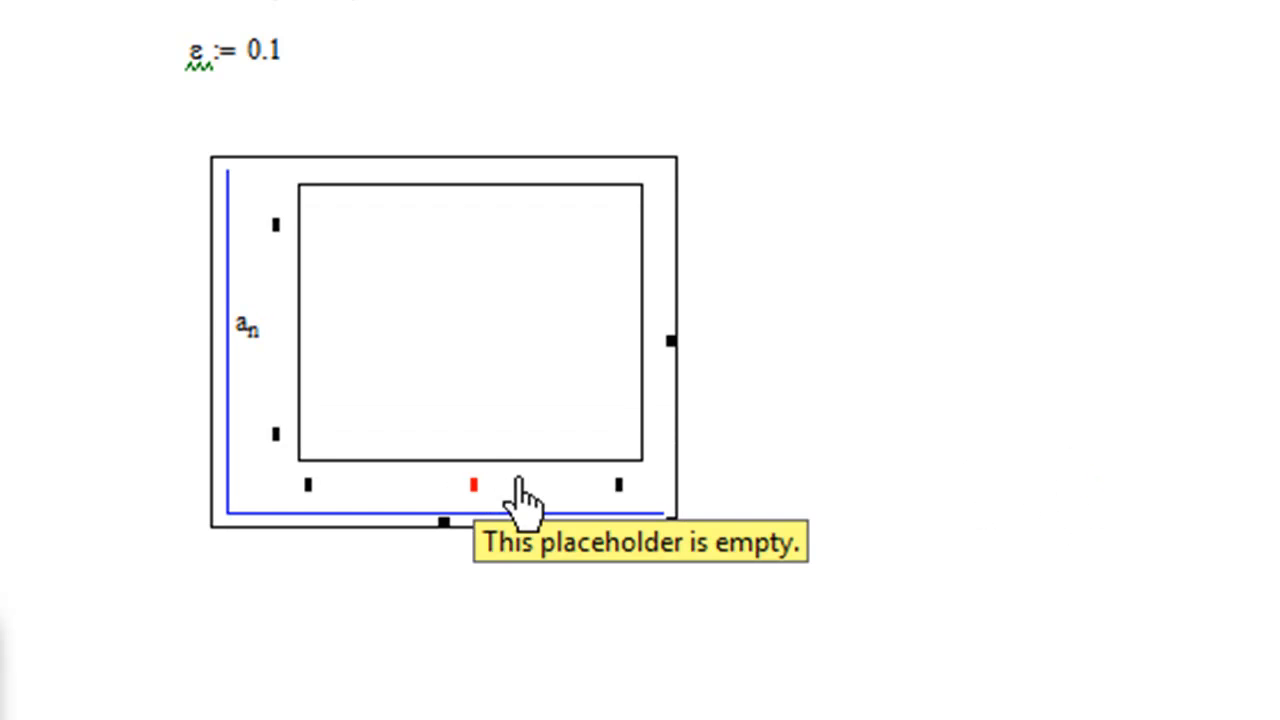
{"action": "left_click", "coordinate": [474, 486]}
{"action": "type", "text": "n"}
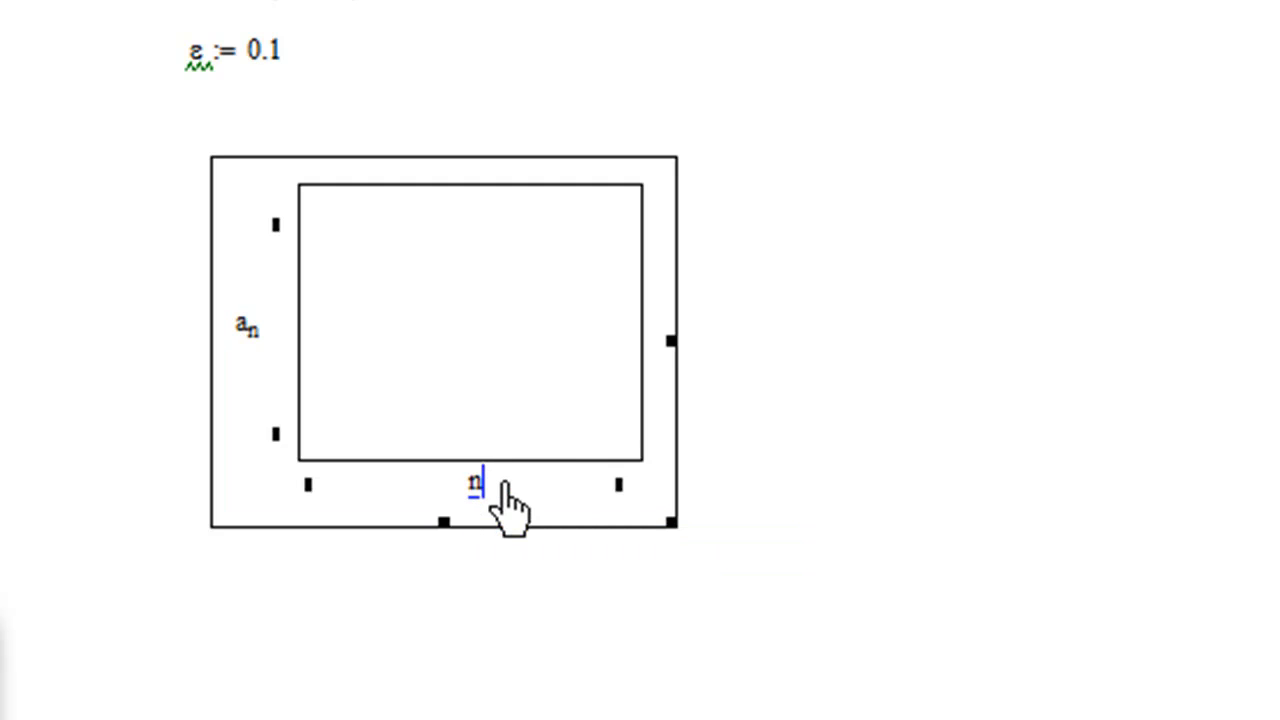
{"action": "key", "text": "Tab"}
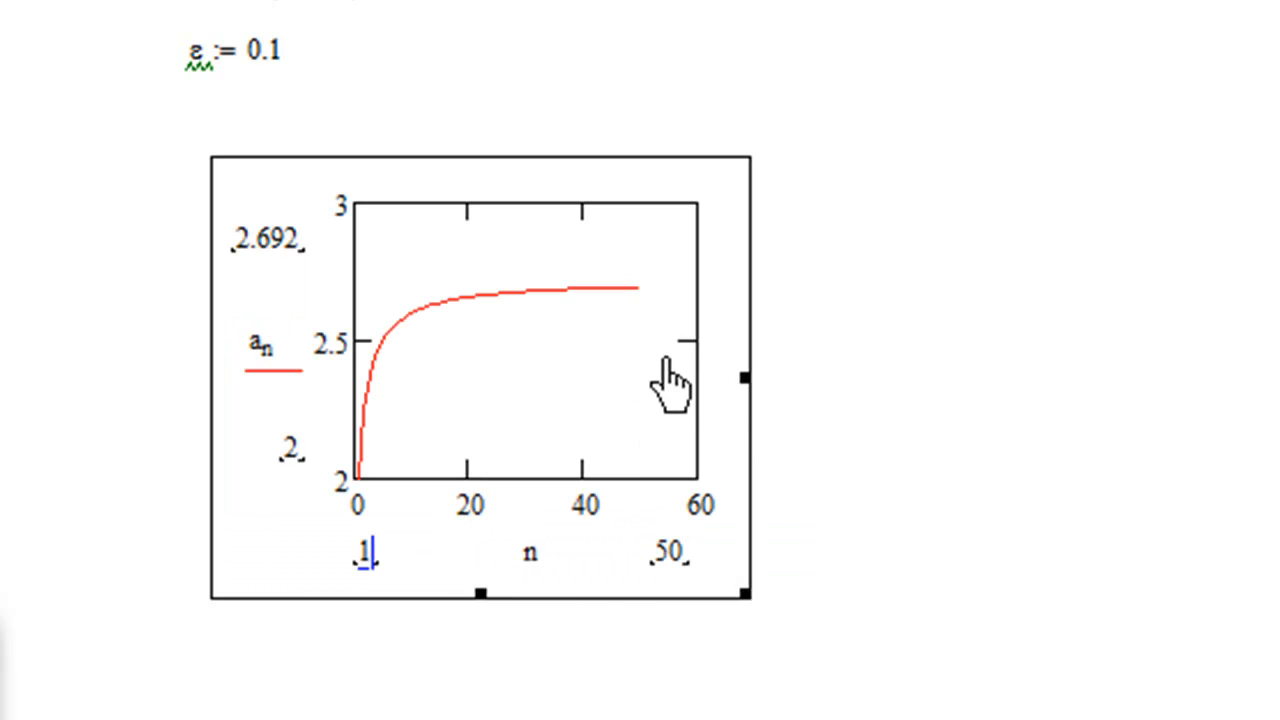
Step: Enlarge the X-Y plot, stretching it to about twice its width so that it extends past the page boundary line
{"action": "left_click", "coordinate": [740, 372]}
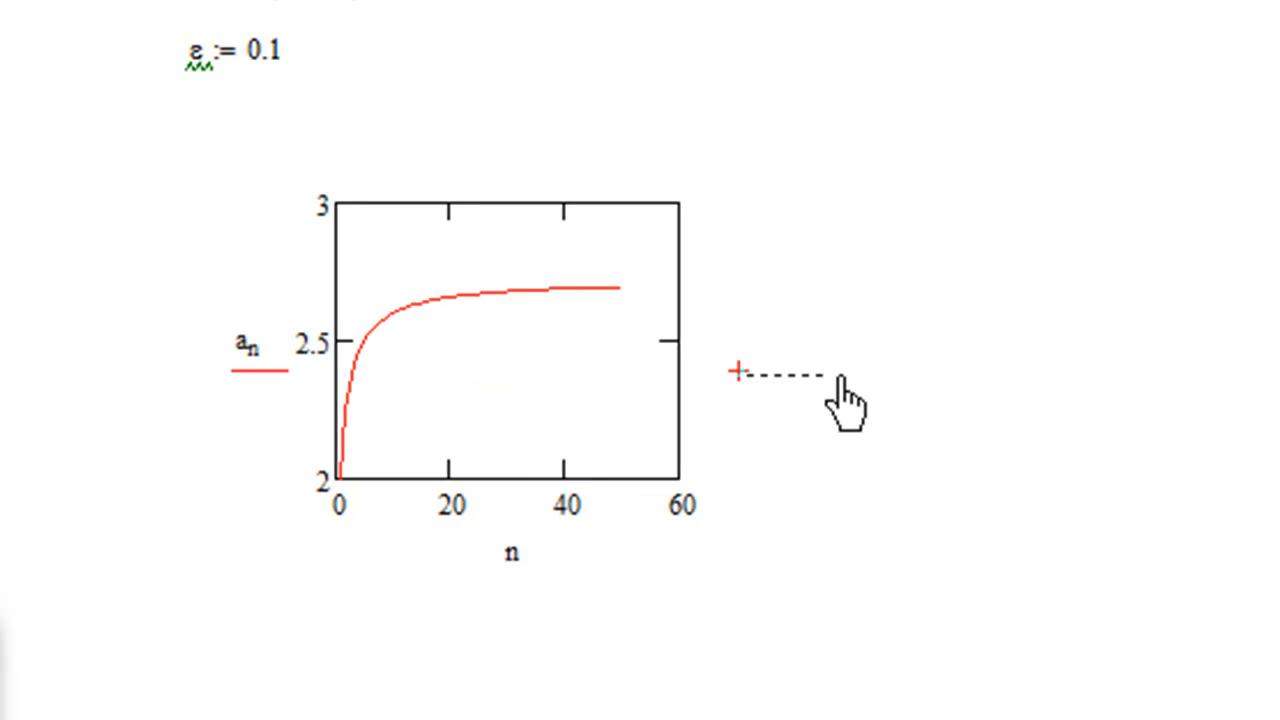
{"action": "left_click", "coordinate": [588, 328]}
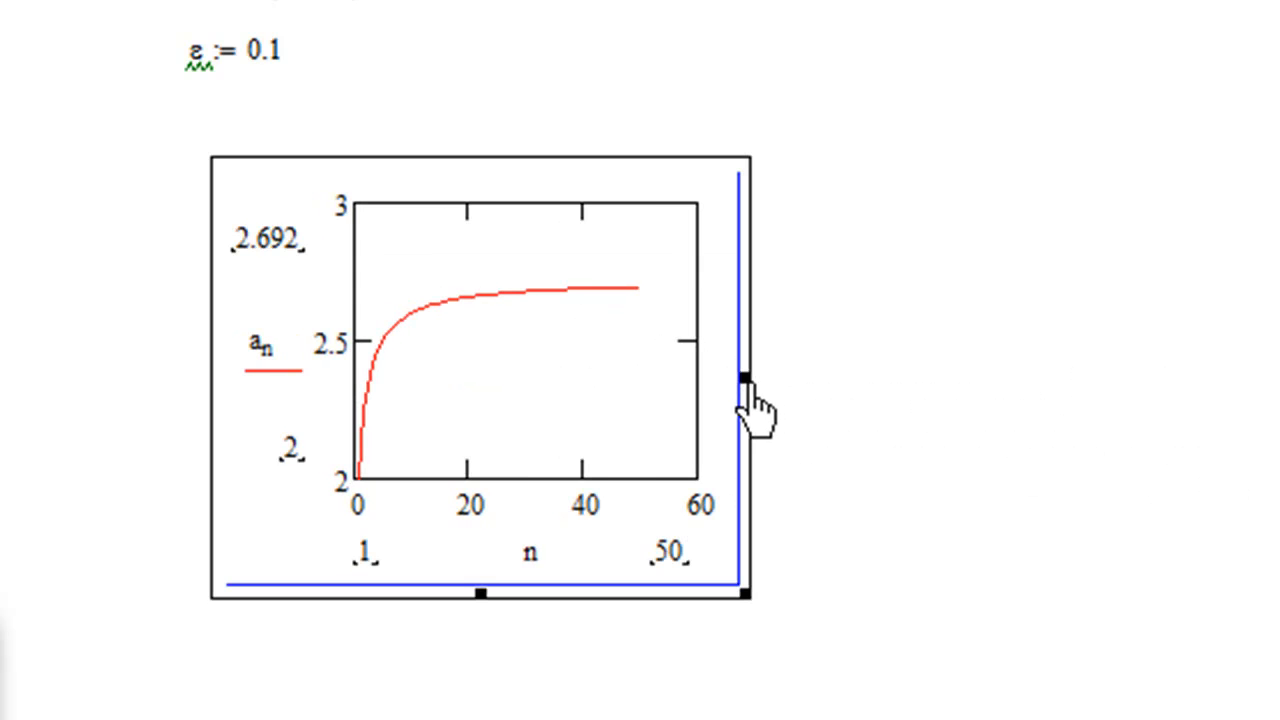
{"action": "left_click_drag", "start_coordinate": [730, 378], "coordinate": [1174, 431]}
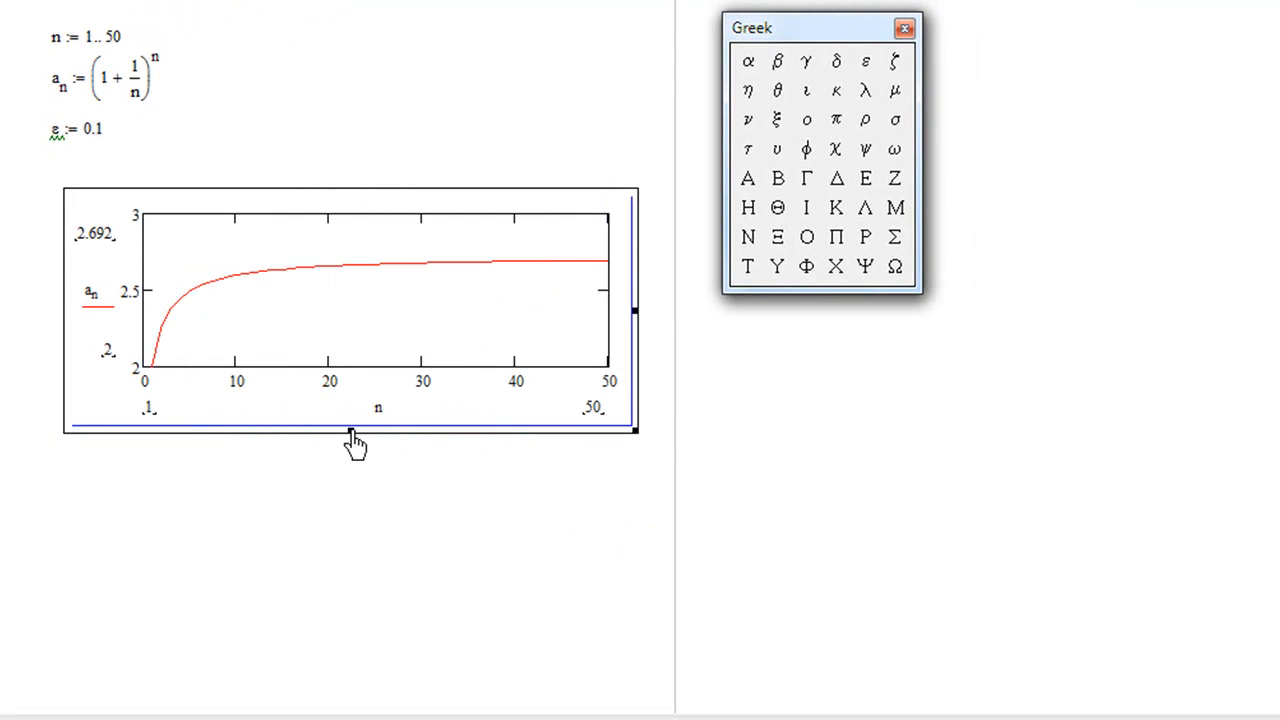
{"action": "left_click_drag", "start_coordinate": [352, 440], "coordinate": [370, 543]}
{"action": "left_click_drag", "start_coordinate": [637, 380], "coordinate": [1096, 376]}
{"action": "left_click", "coordinate": [904, 27]}
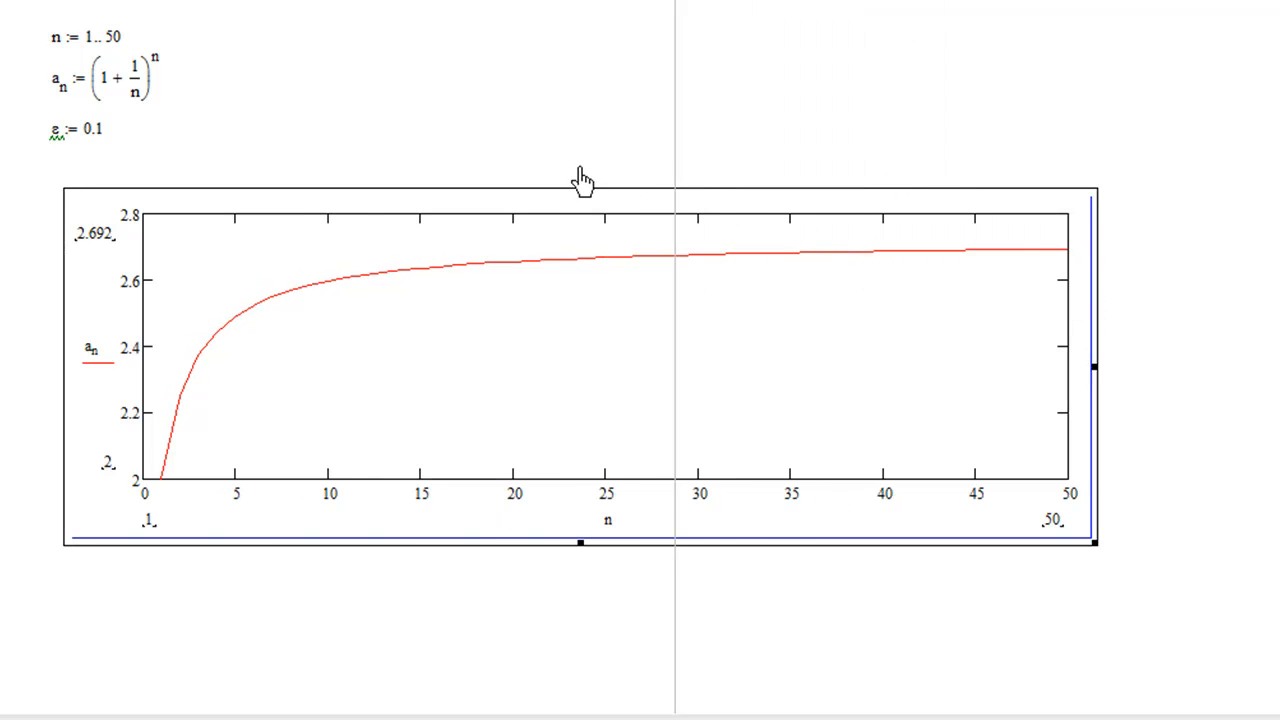
Step: Move the X-Y plot up to just beneath the ε definition and stretch it taller
{"action": "left_click_drag", "start_coordinate": [590, 191], "coordinate": [592, 150]}
{"action": "left_click_drag", "start_coordinate": [592, 607], "coordinate": [586, 650]}
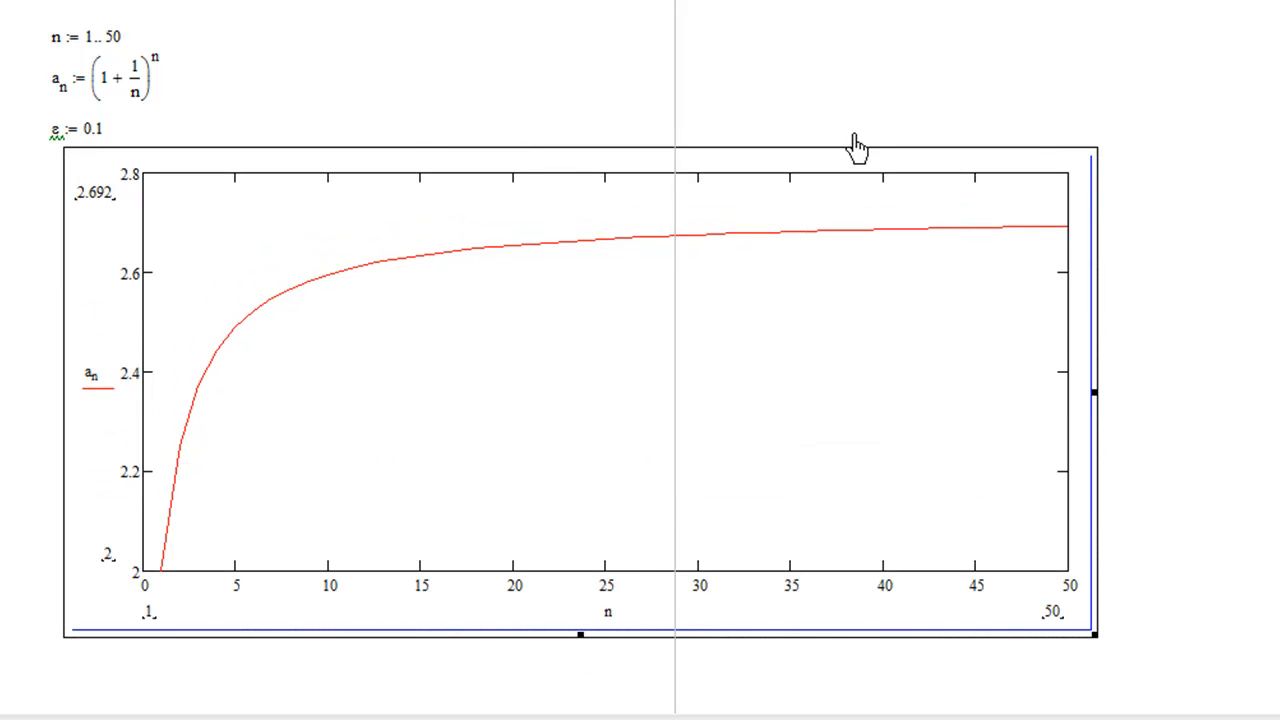
Step: Format the plot's trace 1 to mark each sequence point with a × symbol
{"action": "right_click", "coordinate": [786, 241]}
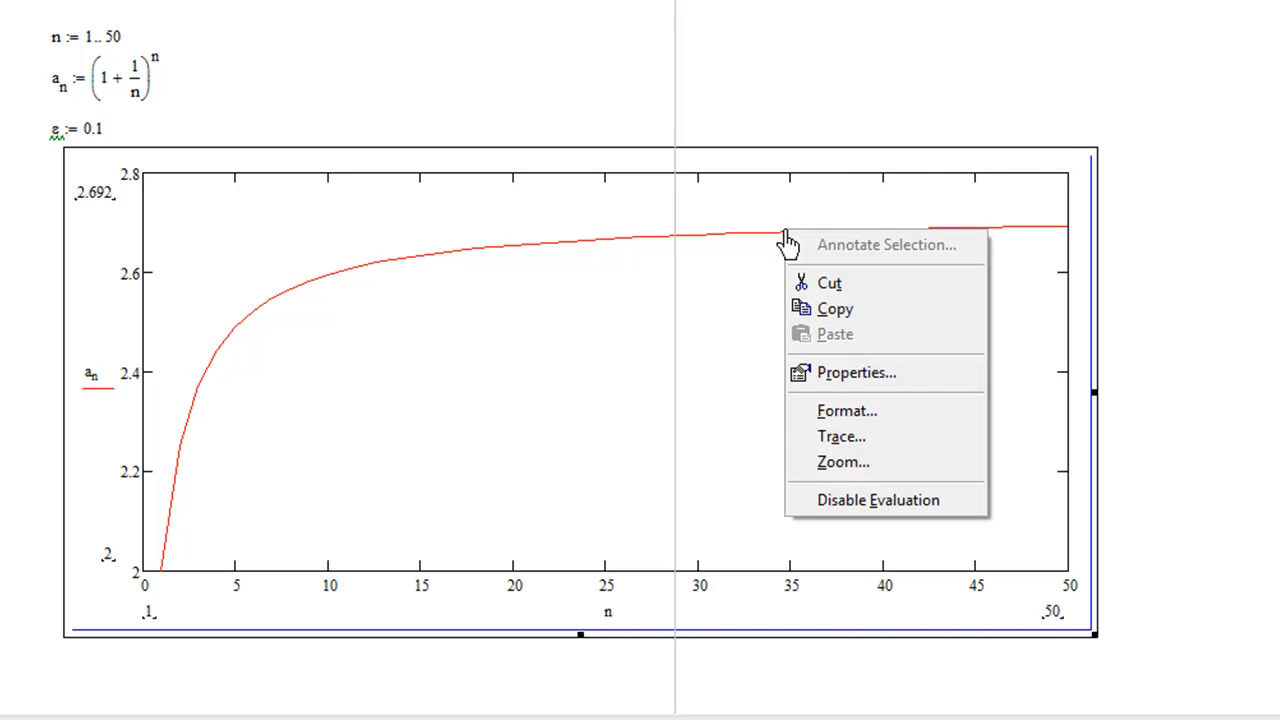
{"action": "left_click", "coordinate": [880, 411]}
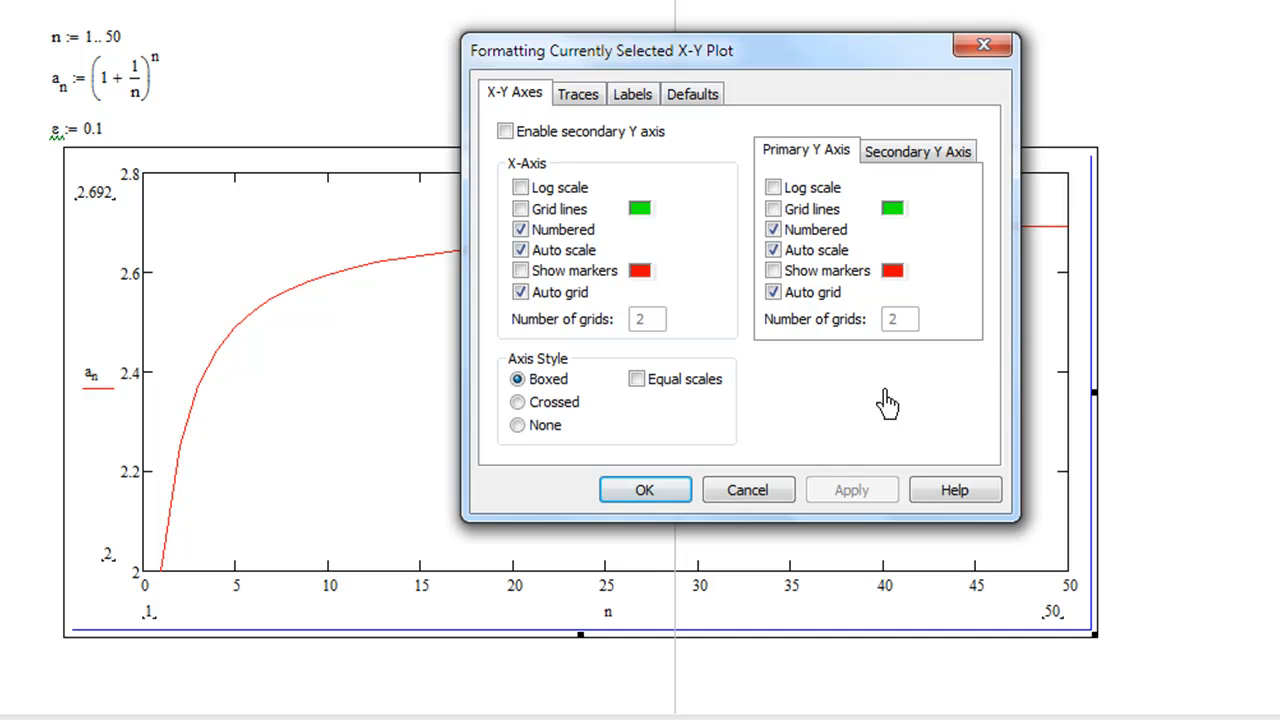
{"action": "left_click", "coordinate": [583, 94]}
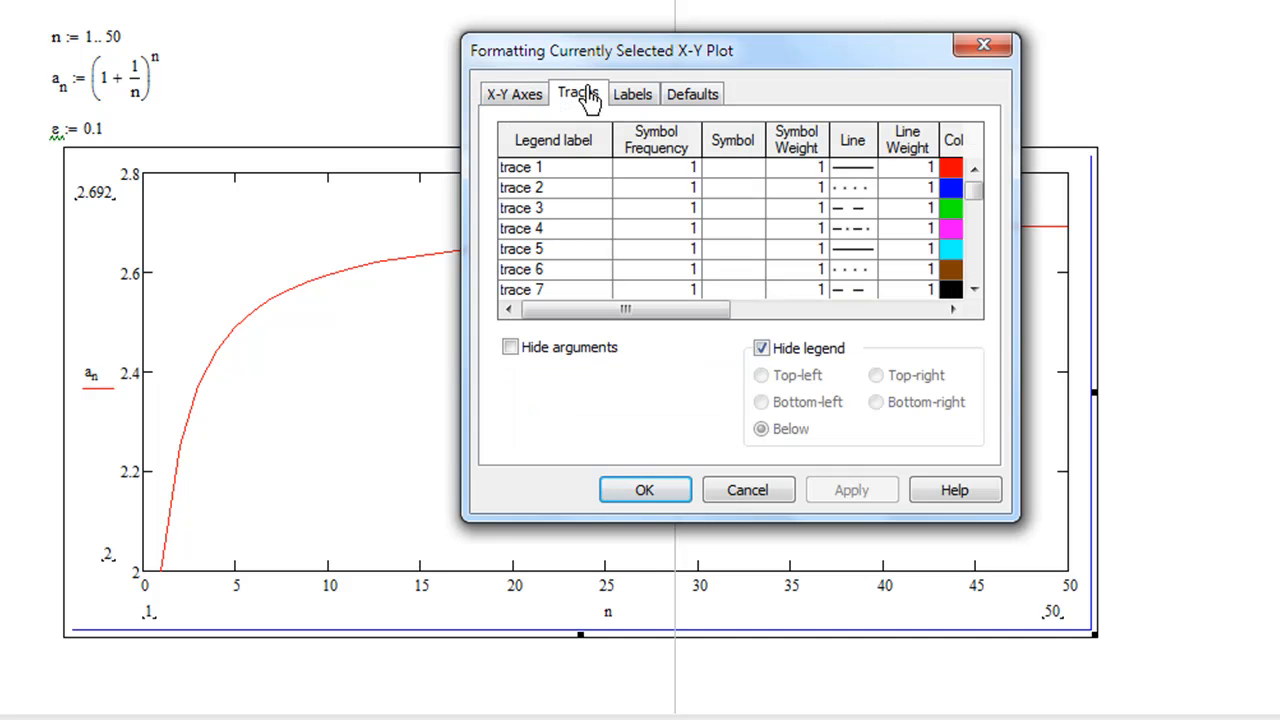
{"action": "left_click", "coordinate": [740, 172]}
{"action": "left_click", "coordinate": [756, 172]}
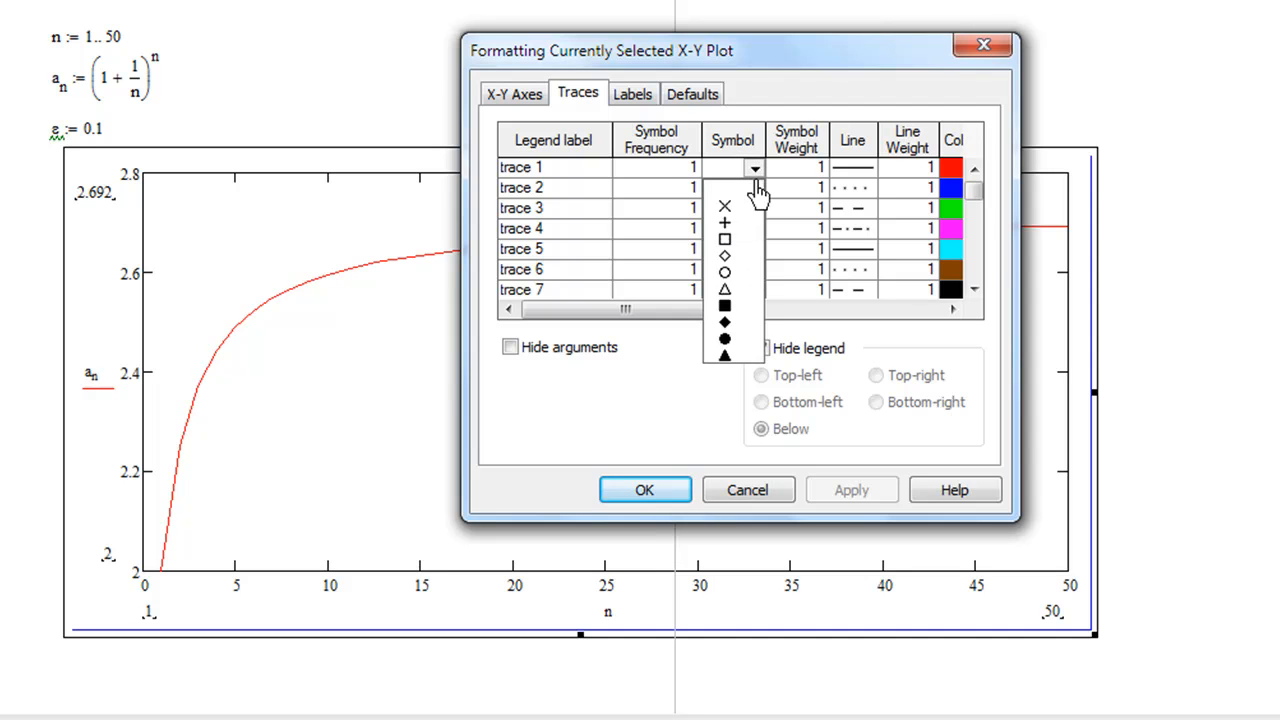
{"action": "left_click", "coordinate": [728, 207]}
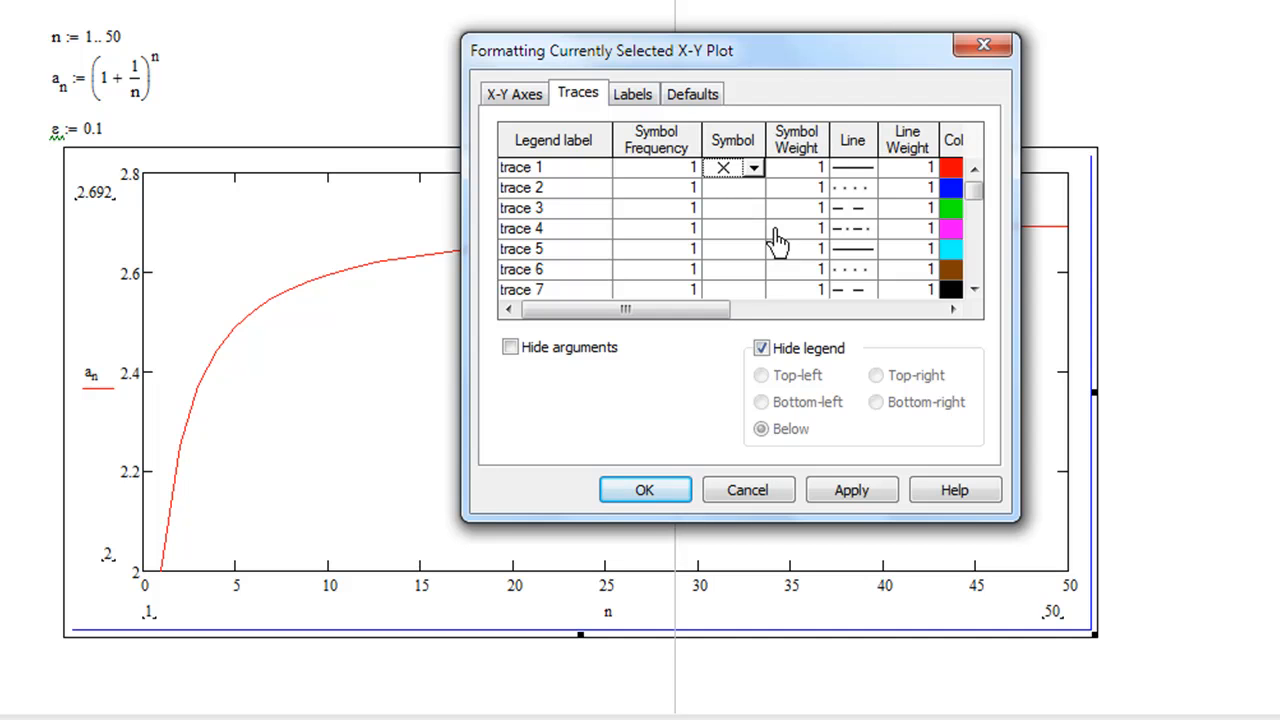
{"action": "left_click", "coordinate": [650, 500]}
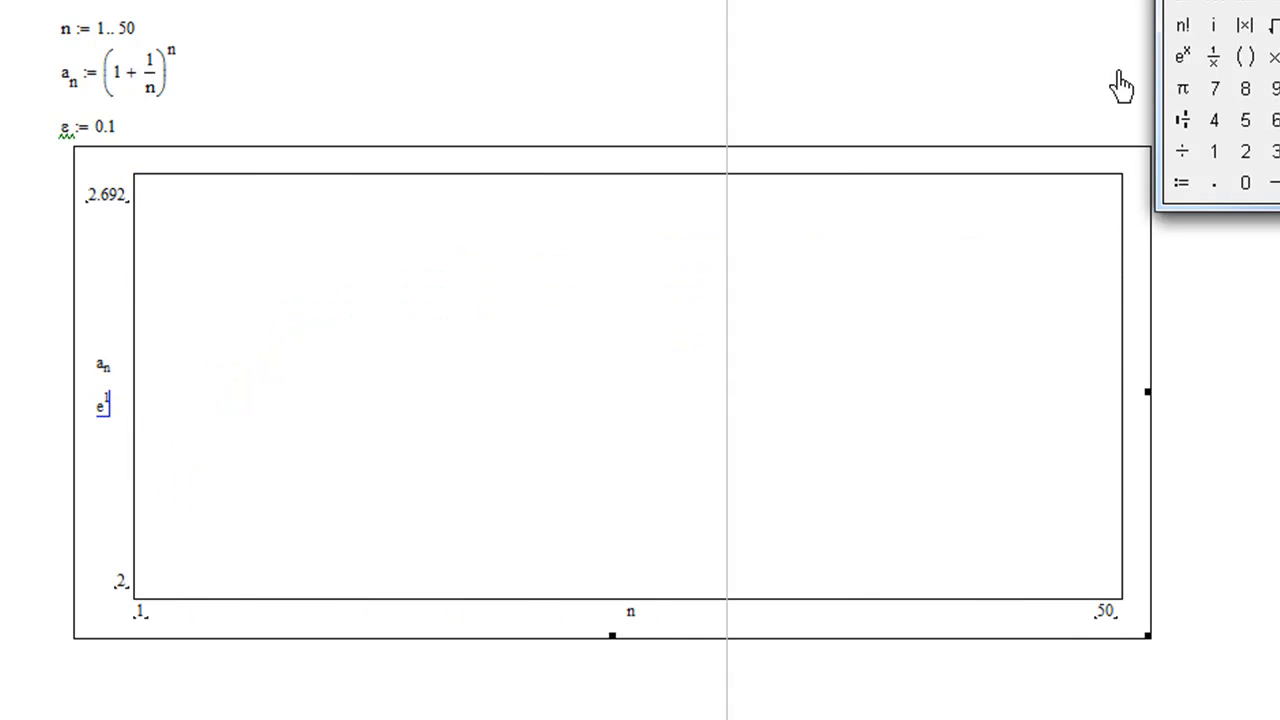
Step: Add e^1+0.1 as a second vertical-axis expression to plot the upper bound line
{"action": "type", "text": "1+0.1"}
{"action": "key", "text": "Tab"}
Step: Add e^1-0.1 as a third vertical-axis expression after e^1+0.1 to plot the lower bound line
{"action": "left_click", "coordinate": [129, 405]}
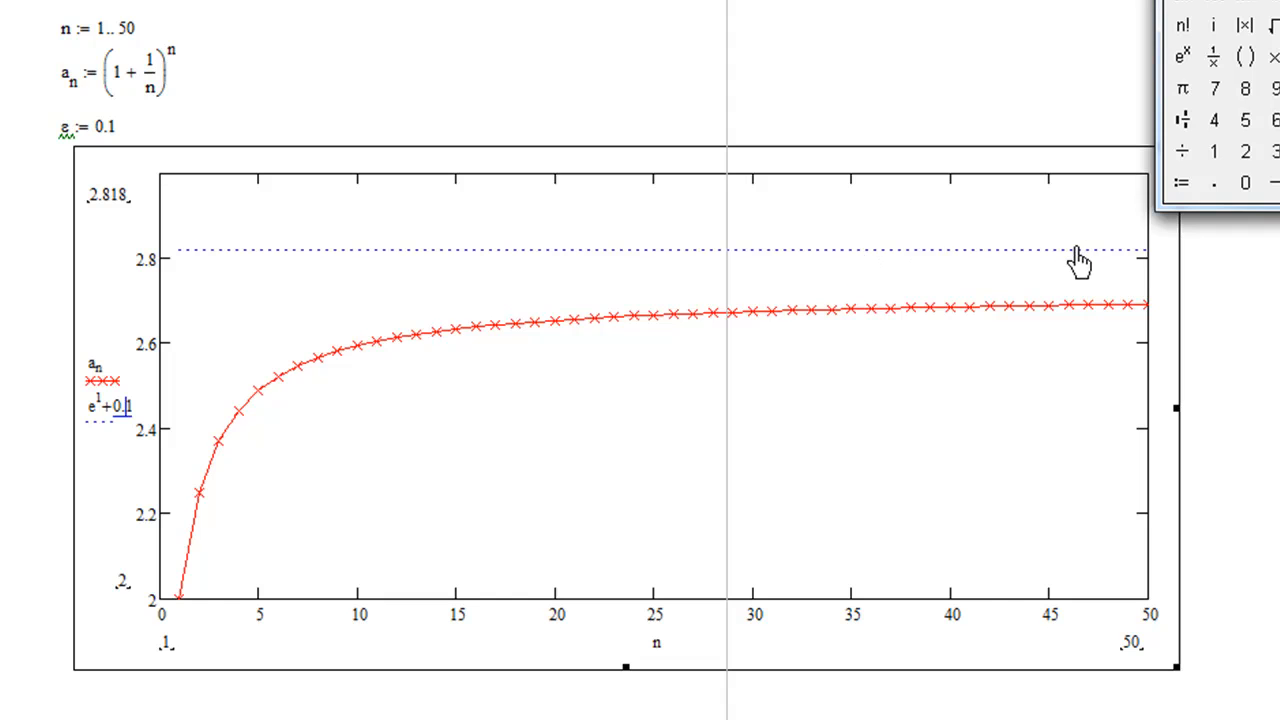
{"action": "key", "text": "Right"}
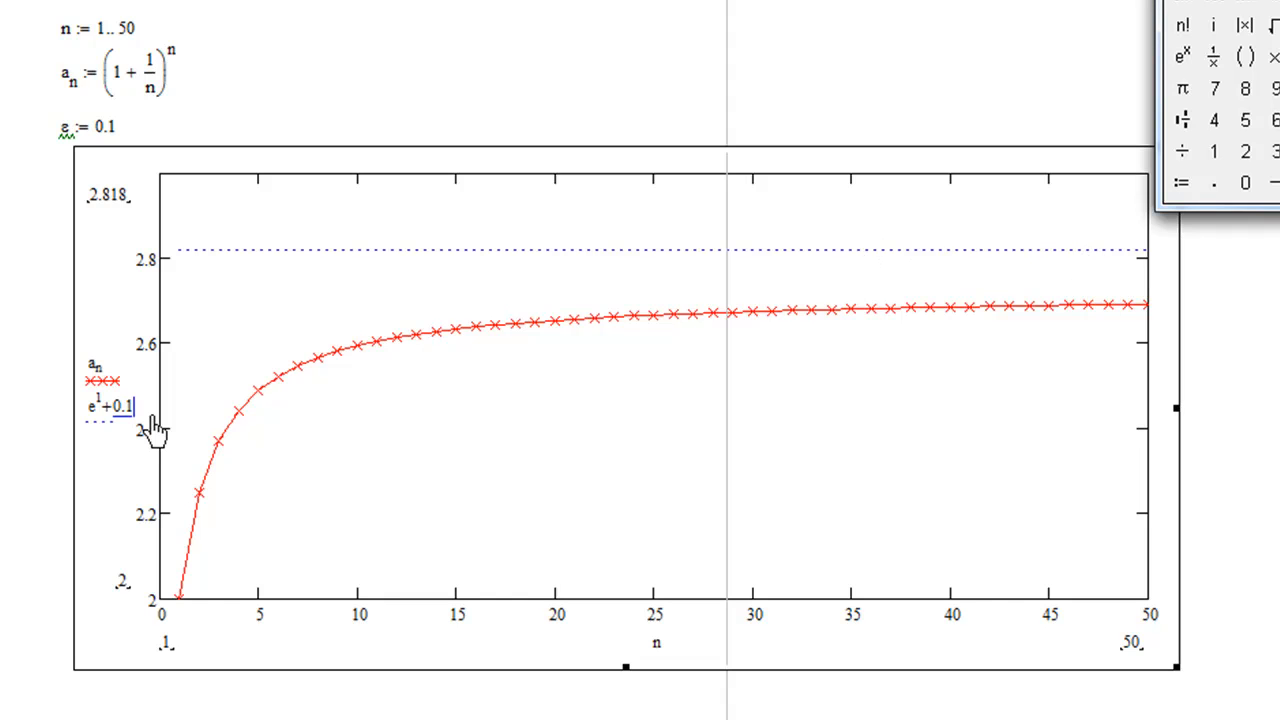
{"action": "key", "text": "comma"}
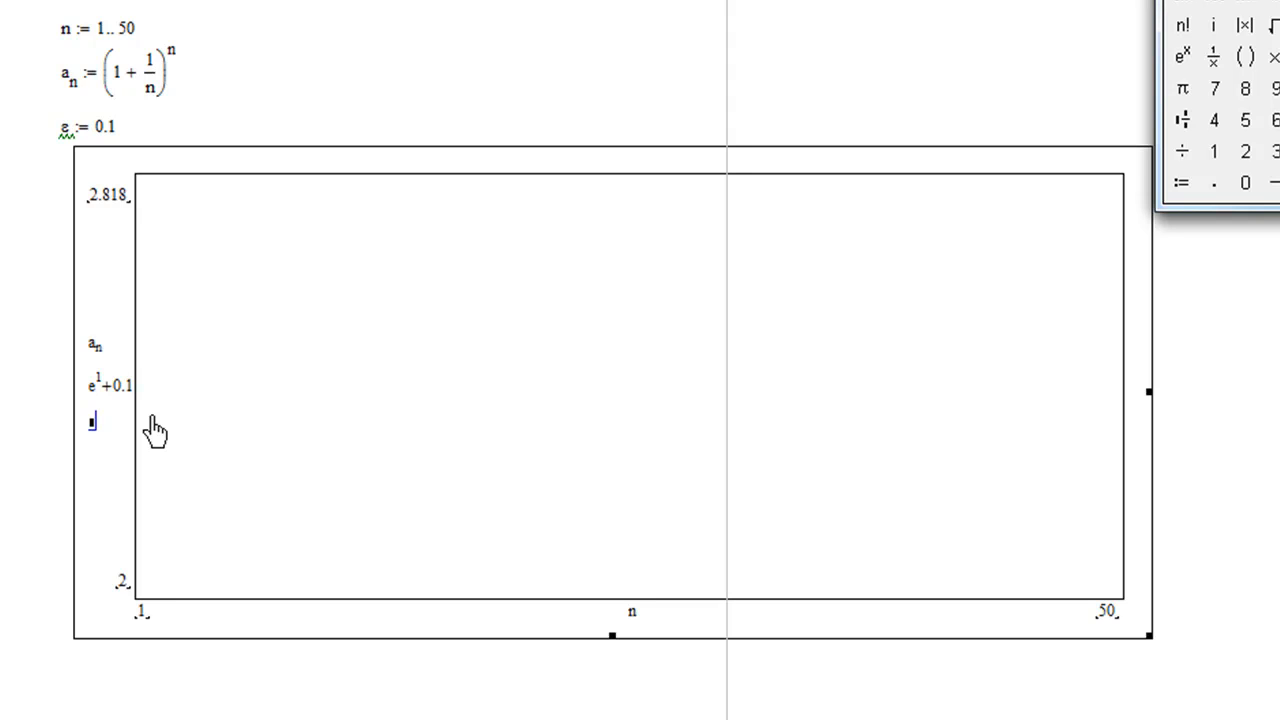
{"action": "left_click", "coordinate": [1184, 57]}
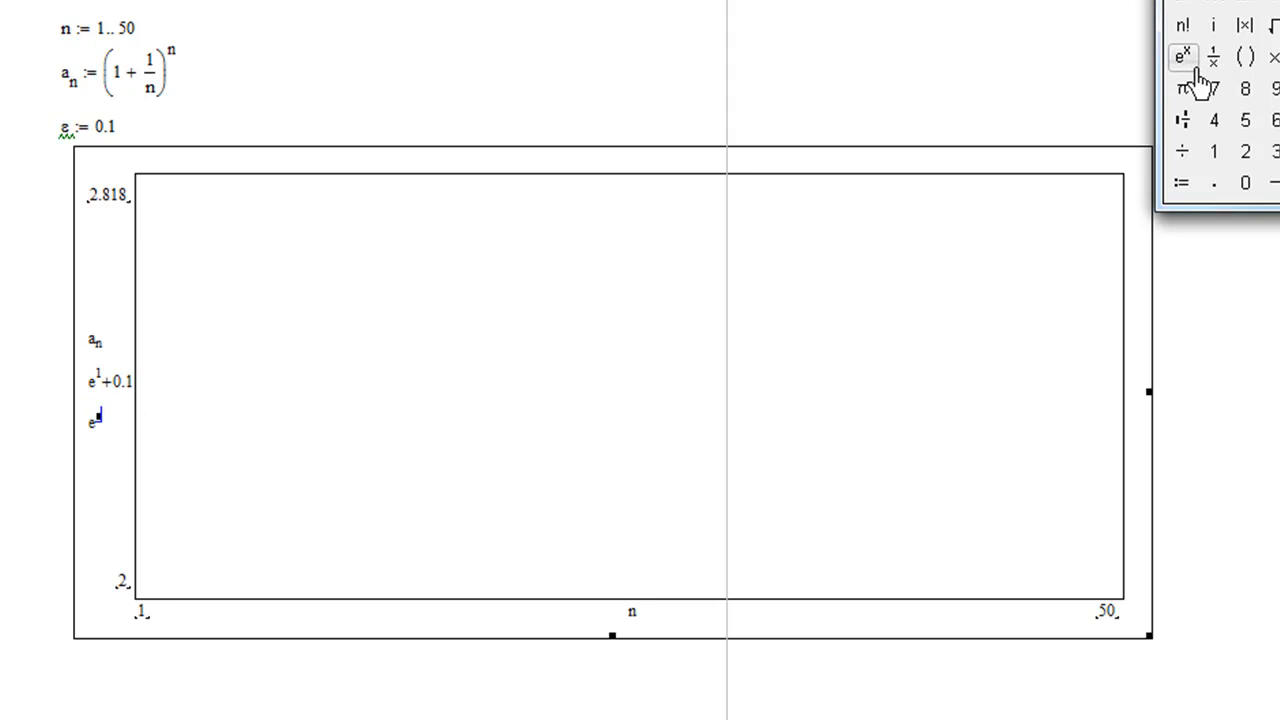
{"action": "type", "text": "1"}
{"action": "key", "text": "space"}
{"action": "type", "text": "-0.1"}
{"action": "left_click", "coordinate": [1274, 480]}
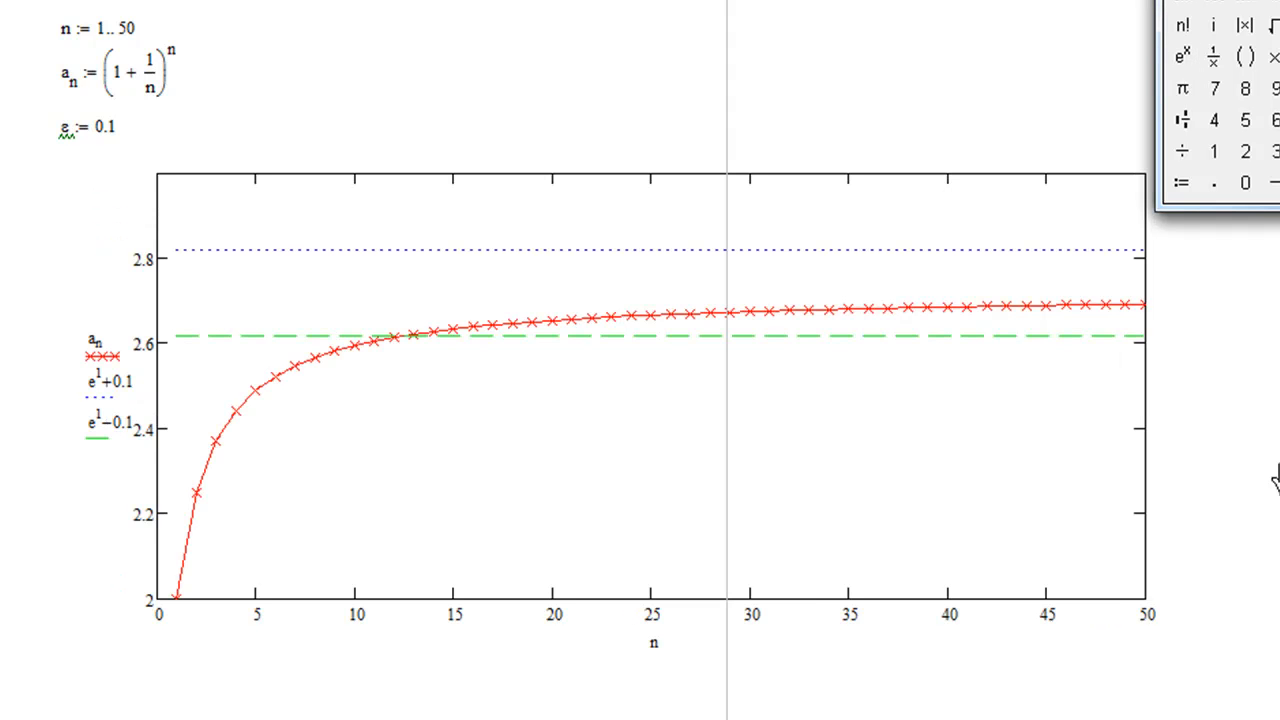